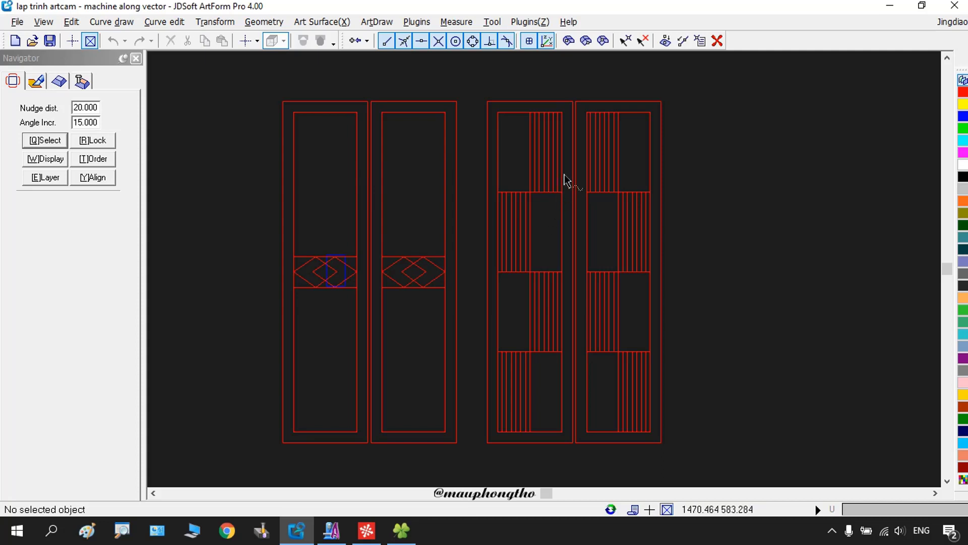
Step: Examine the slatted door pair, checking the first door's inner rectangle and one of its vertical groove lines
scroll(565, 154, up, 5)
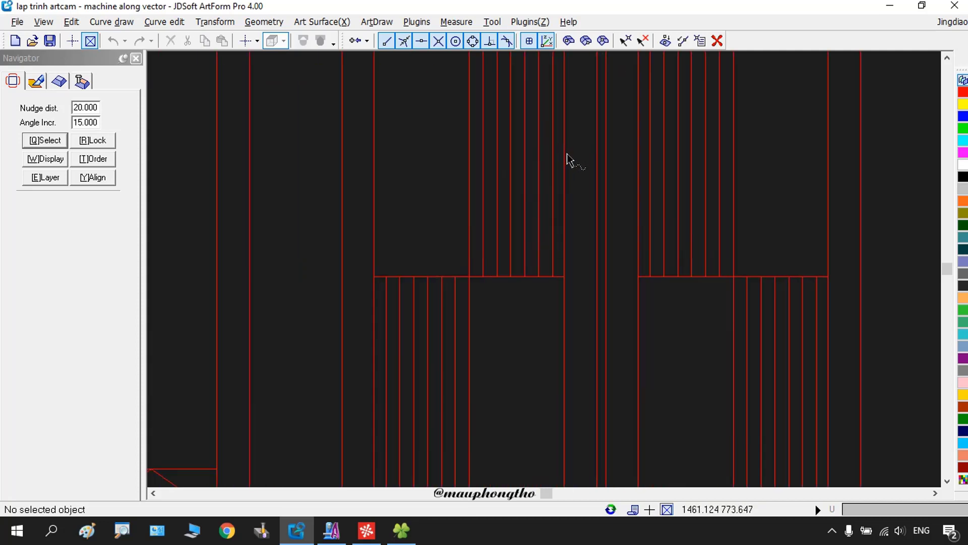
scroll(567, 161, down, 4)
scroll(560, 181, up, 3)
click(570, 124)
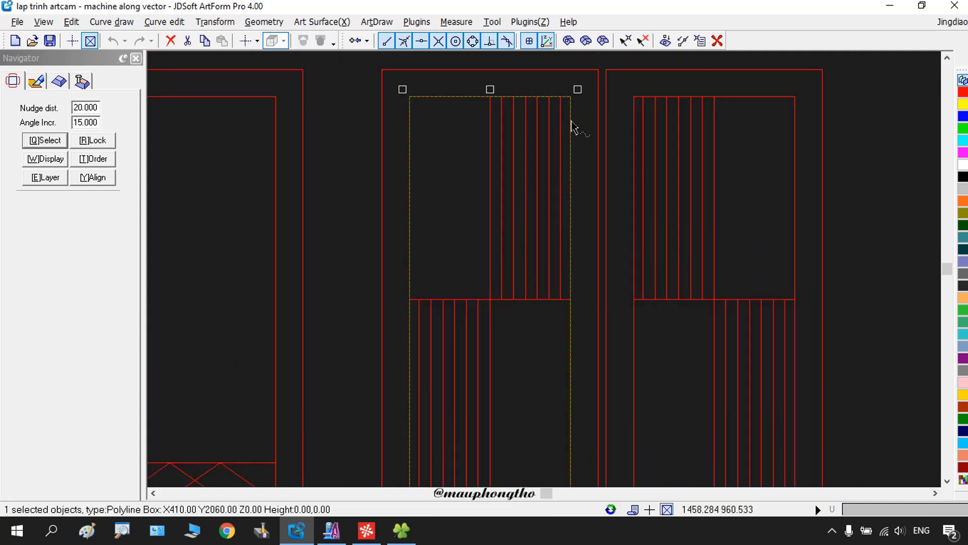
scroll(564, 149, down, 2)
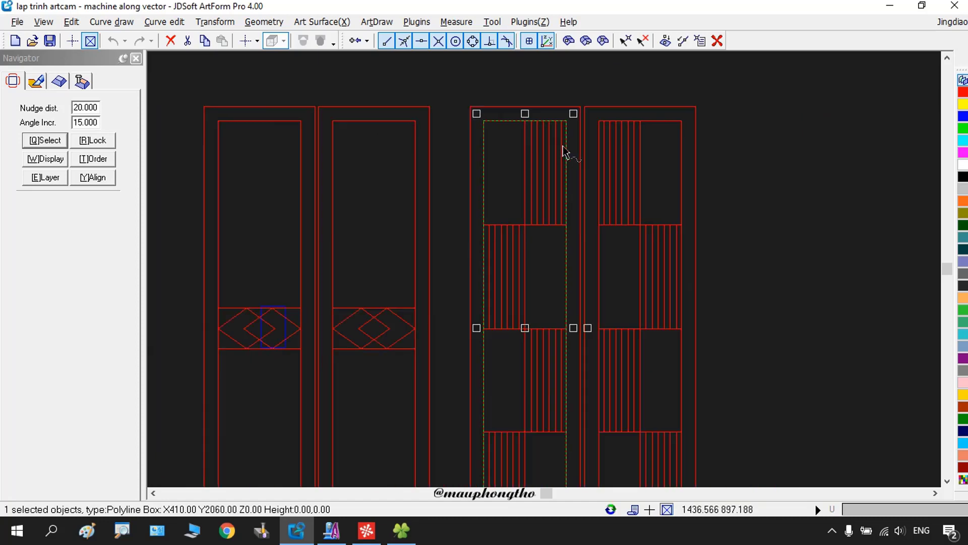
scroll(555, 197, up, 2)
click(539, 222)
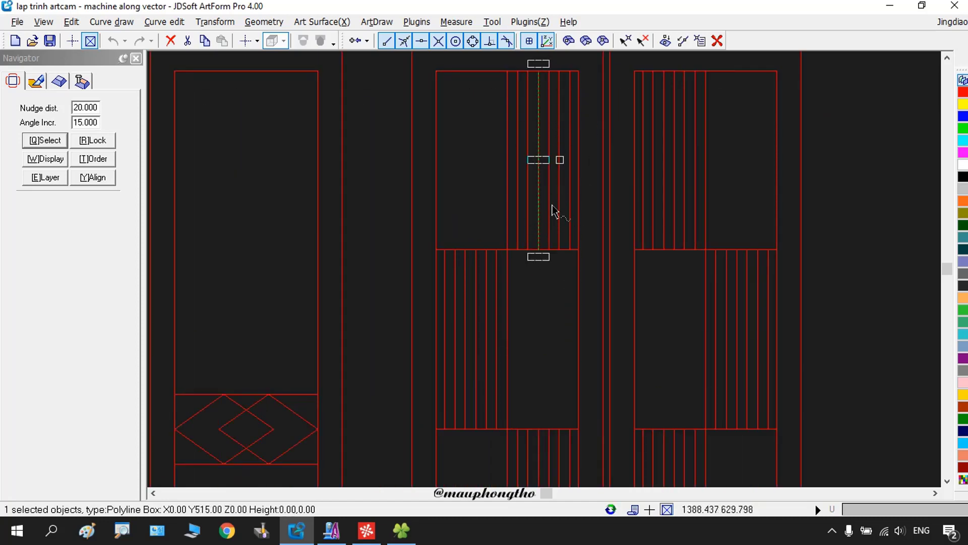
scroll(555, 210, down, 2)
scroll(461, 149, up, 1)
scroll(516, 200, down, 3)
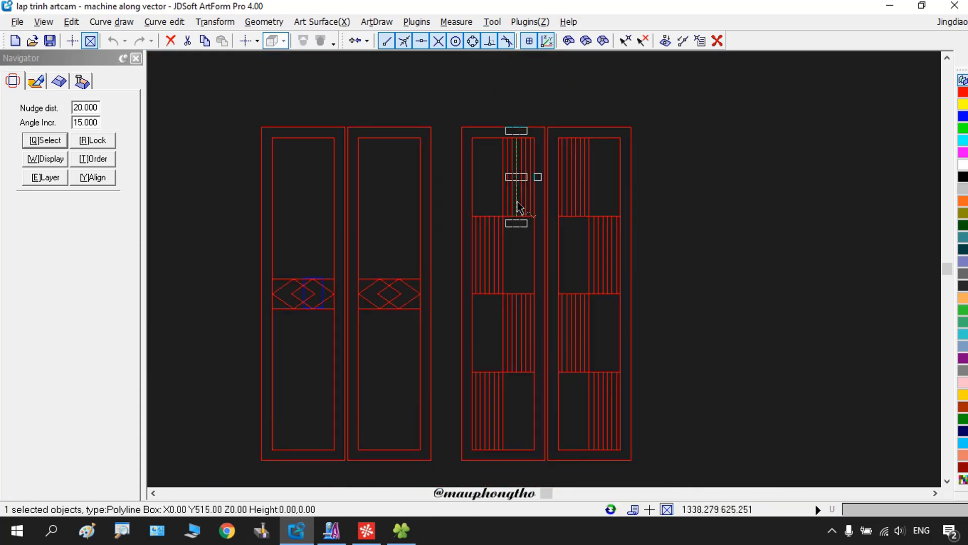
click(710, 241)
scroll(308, 302, up, 1)
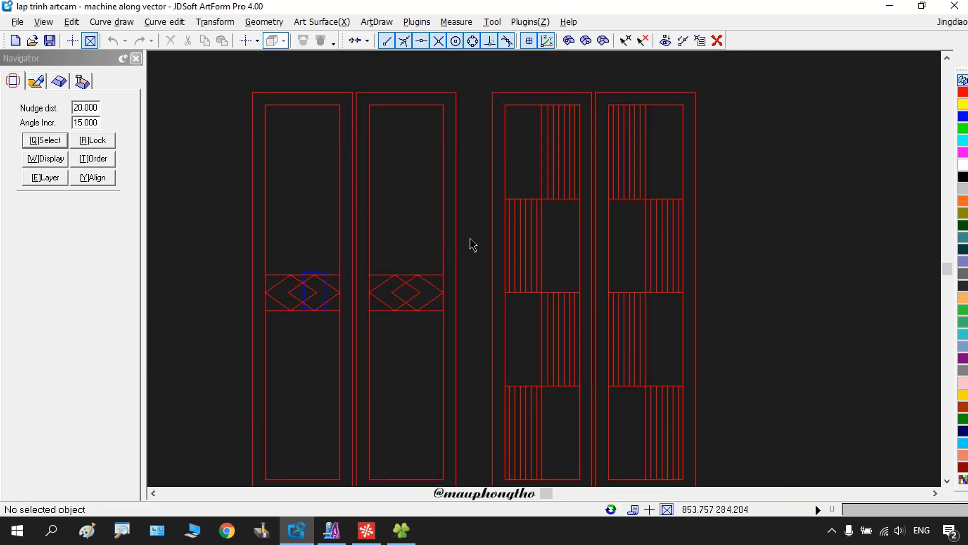
scroll(463, 246, down, 1)
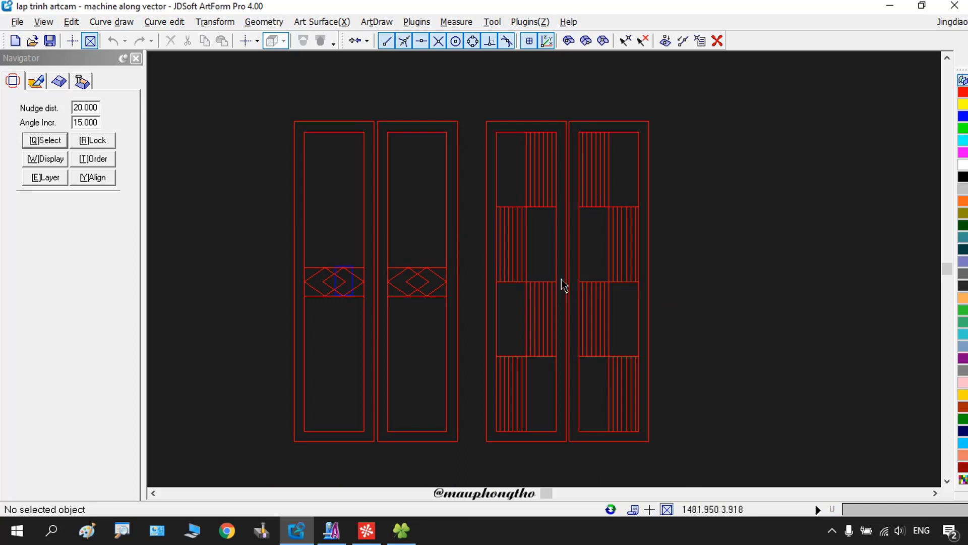
Step: Review the overall four-door layout and check the inner rectangle and outer outline of the first slatted door
scroll(564, 285, up, 1)
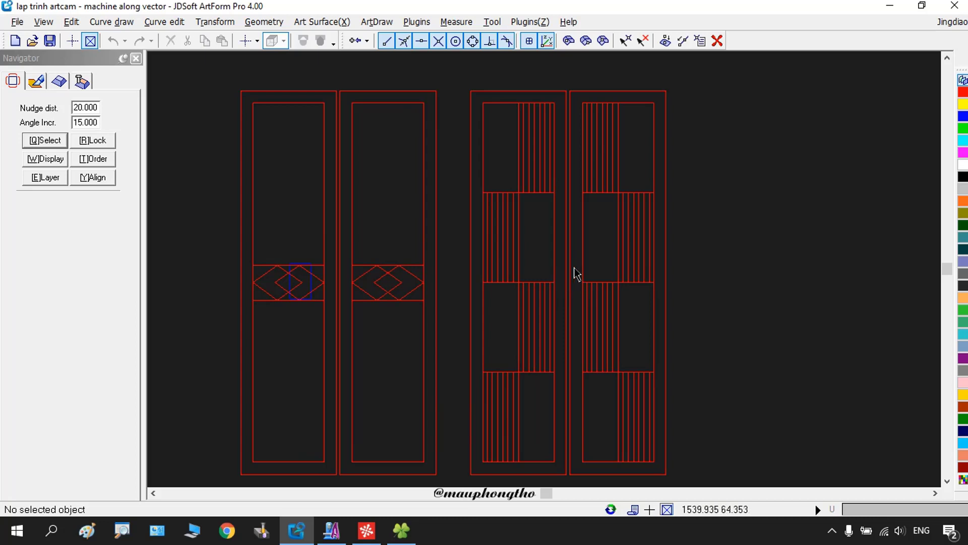
scroll(585, 276, down, 1)
scroll(519, 274, up, 1)
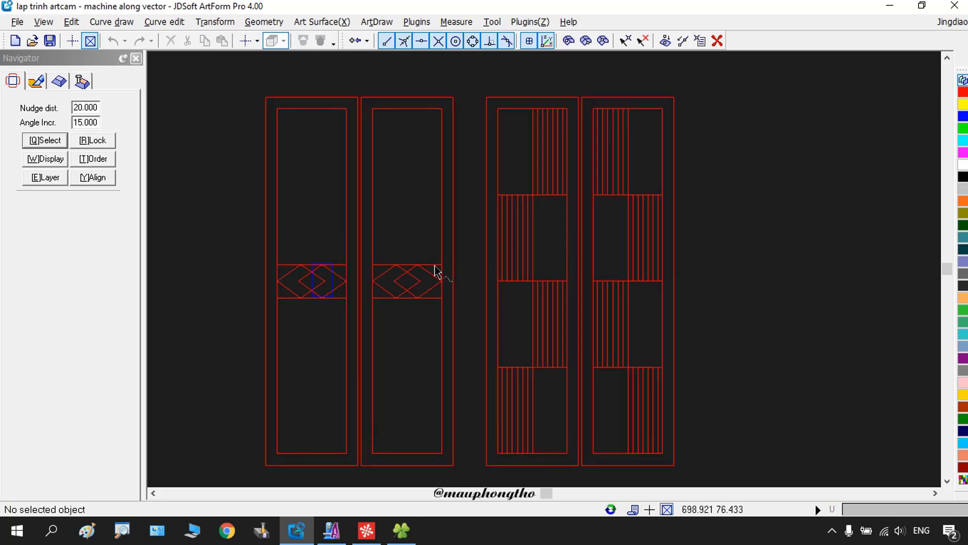
scroll(517, 123, up, 1)
click(523, 107)
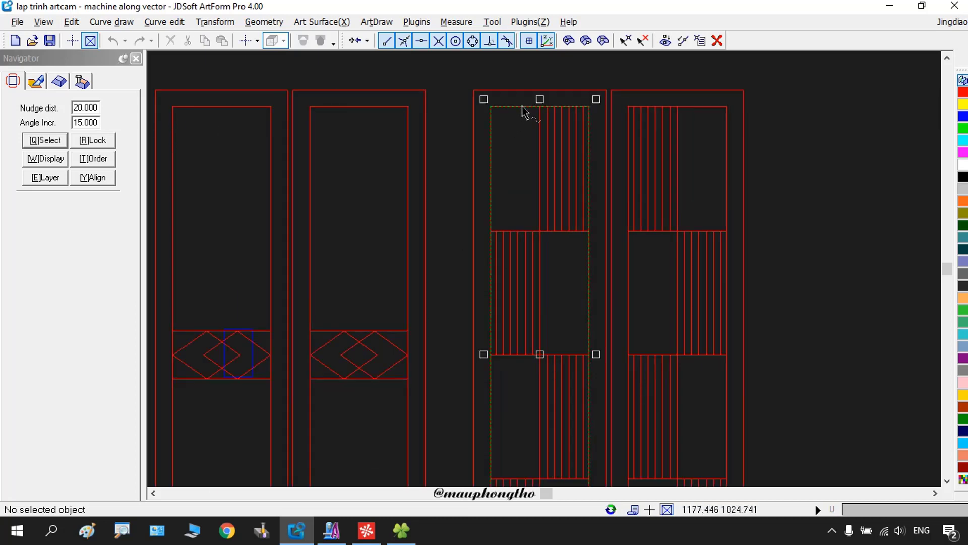
scroll(726, 250, down, 2)
click(731, 257)
scroll(694, 253, down, 1)
scroll(655, 296, up, 1)
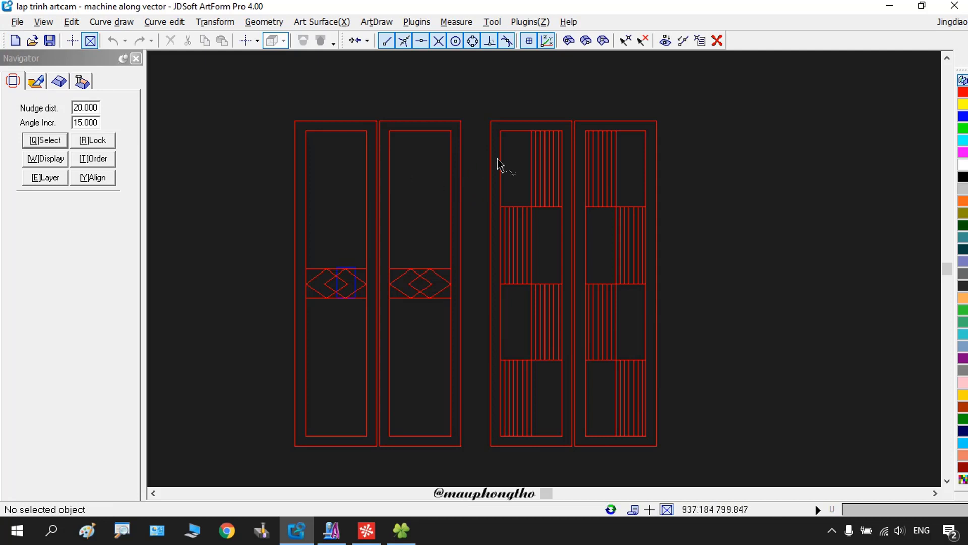
click(564, 122)
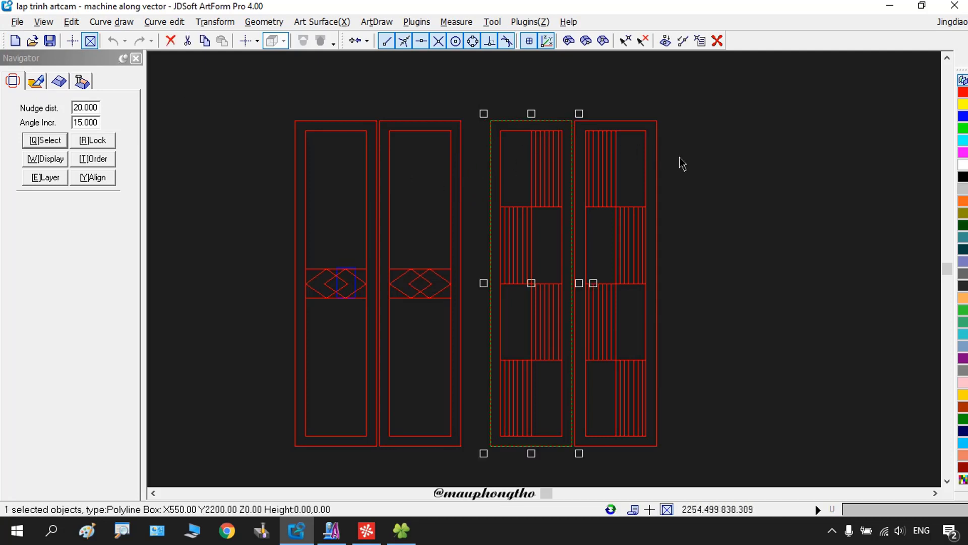
click(769, 172)
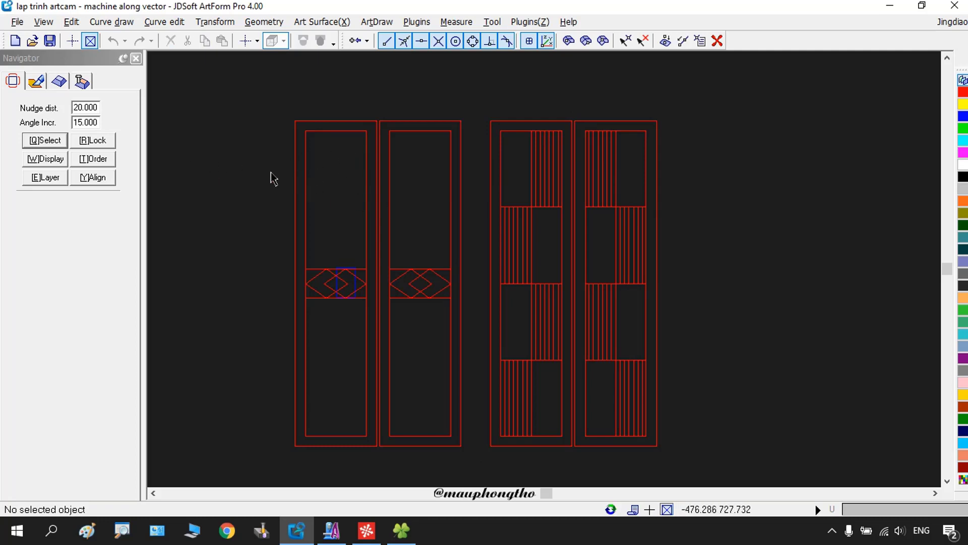
Step: Export all four doors as selected objects to the Desktop DXF file "lap trinh artcam - machine along vector", replacing the existing file
drag(252, 97, 762, 468)
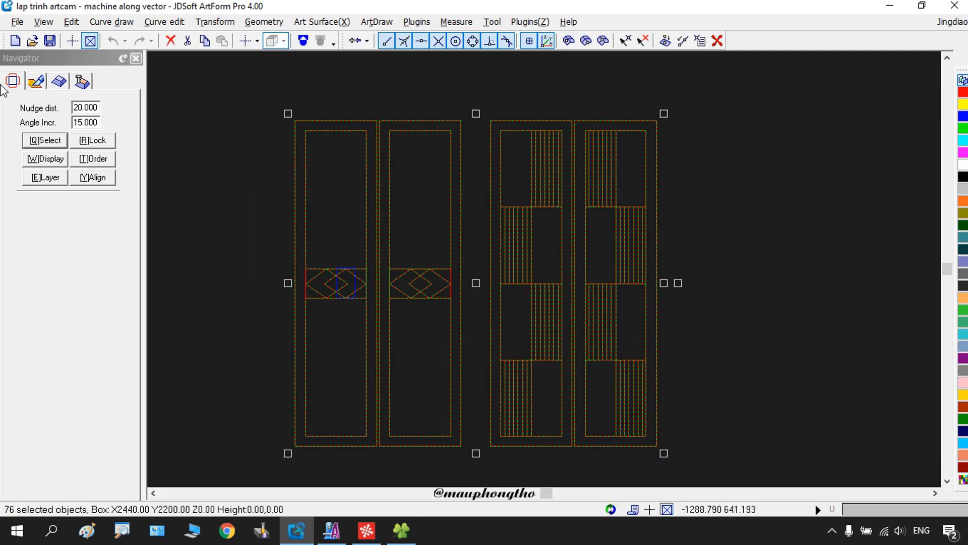
click(17, 21)
click(46, 138)
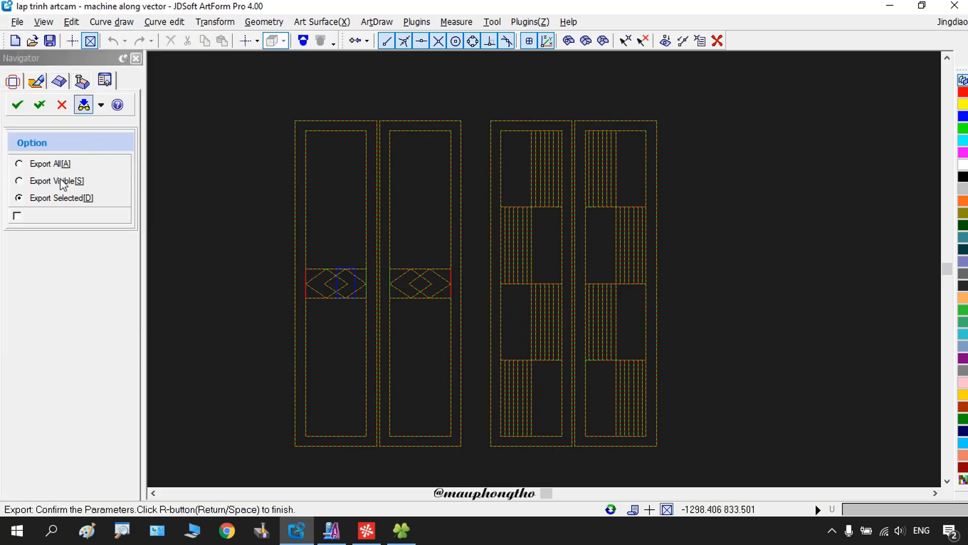
click(27, 114)
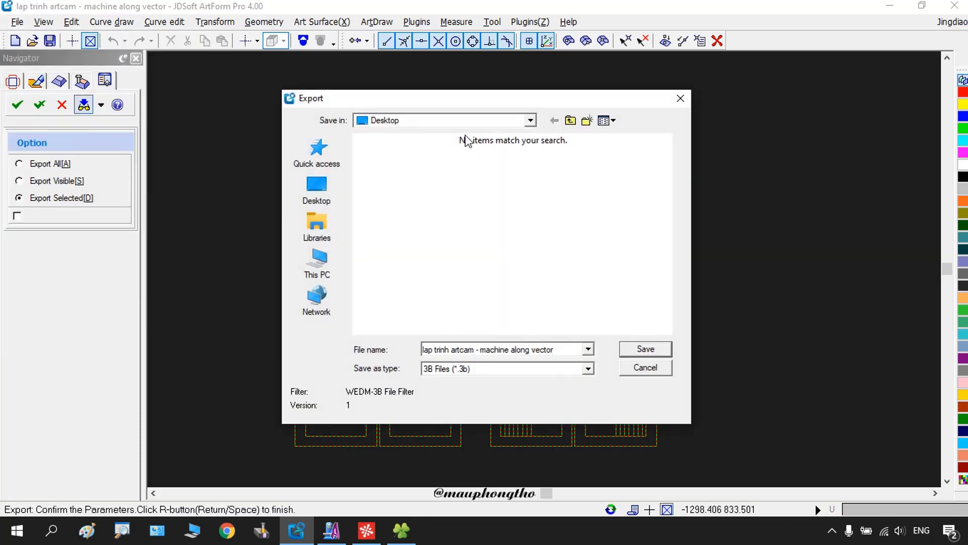
click(541, 370)
click(469, 403)
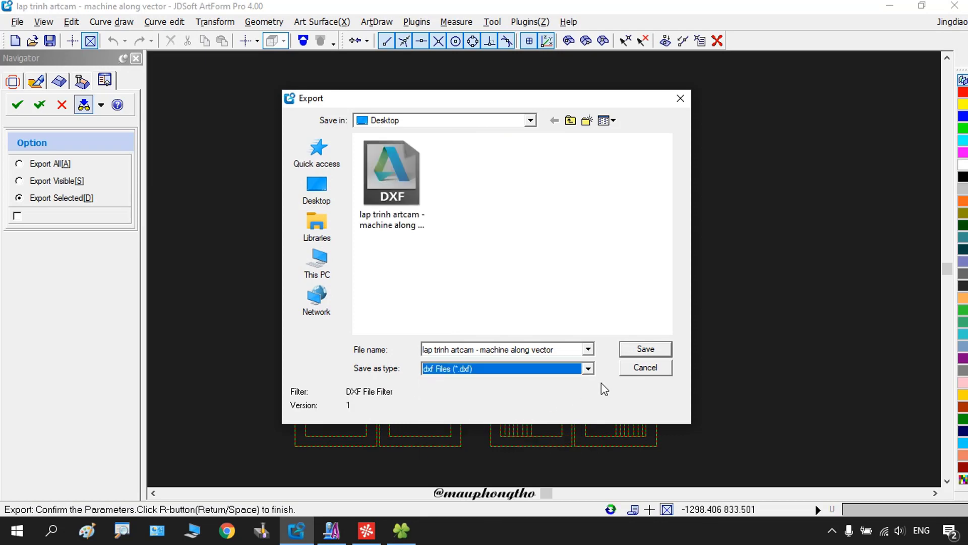
click(642, 349)
click(522, 299)
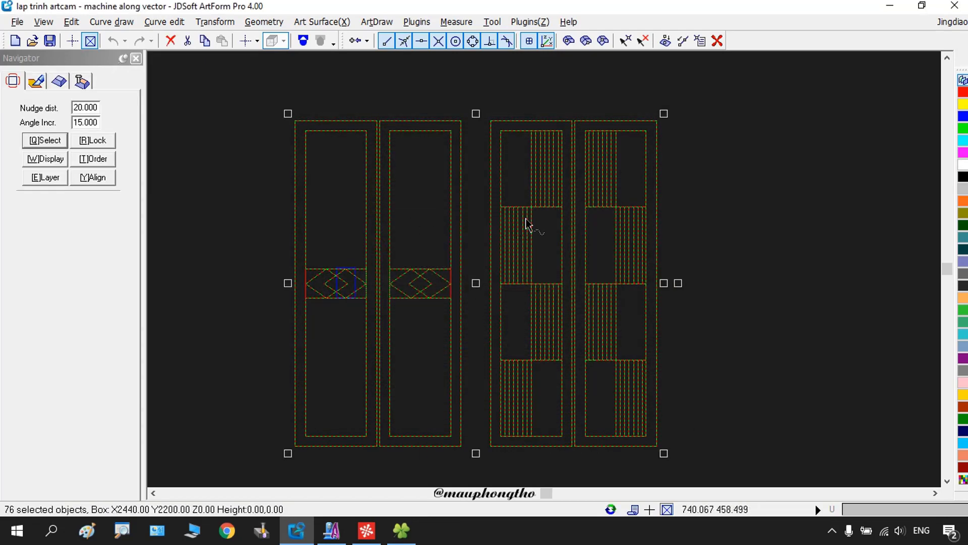
click(795, 317)
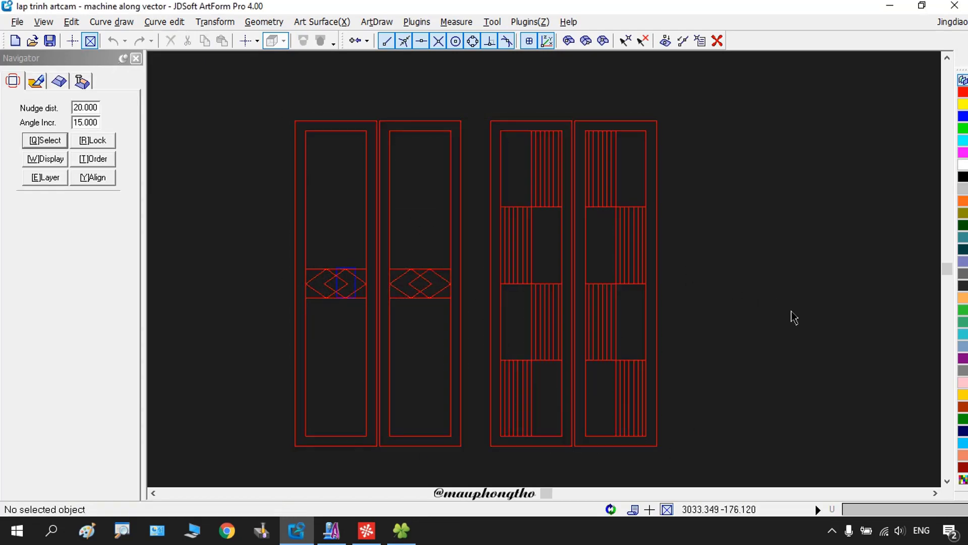
Step: Switch to ArtCAM Pro, create a new 1200 x 2400 mm model, and maximise its 2D view
click(331, 530)
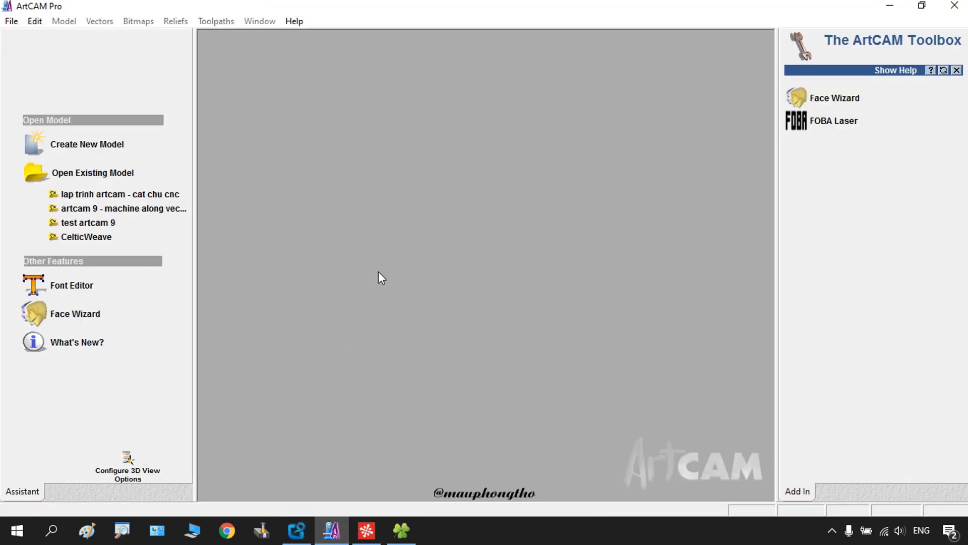
click(108, 146)
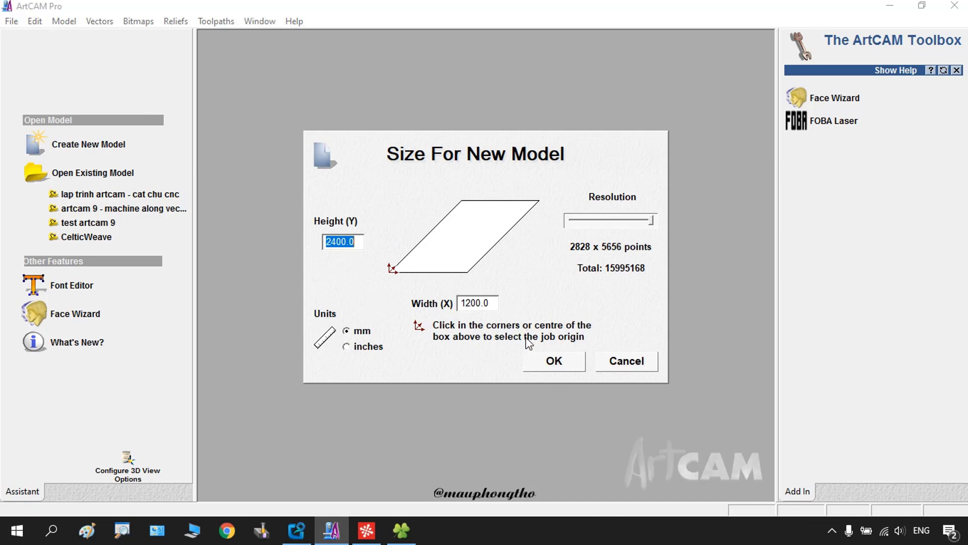
click(556, 370)
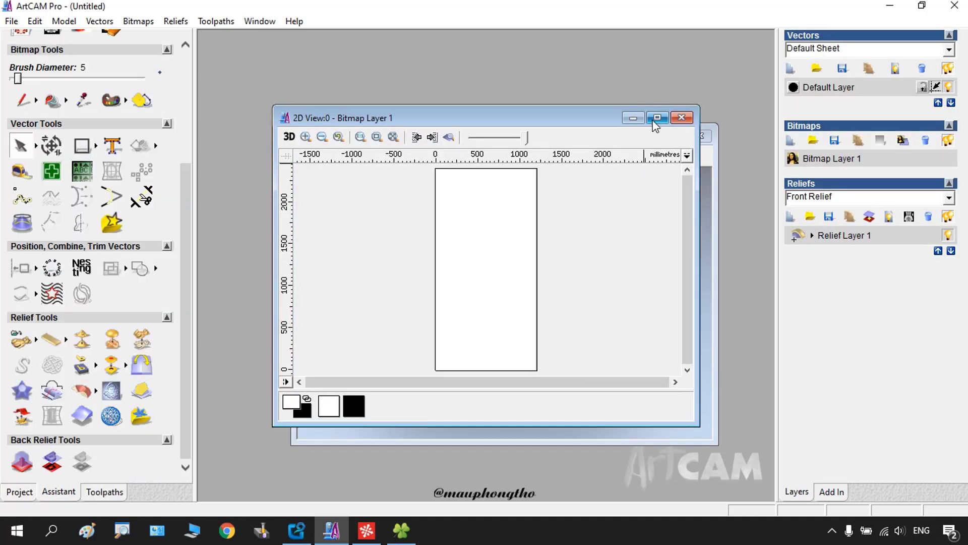
click(657, 120)
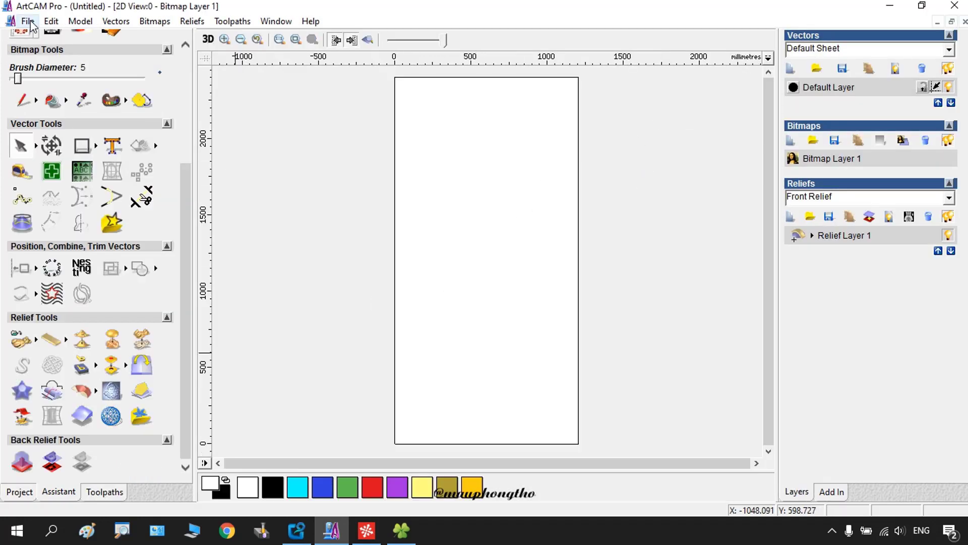
Step: Import the "lap trinh artcam - machine along vector" DXF in mm, centred in the page with vectors automatically rejoined at 0.01 mm tolerance
click(28, 21)
mouse_move(120, 173)
click(277, 173)
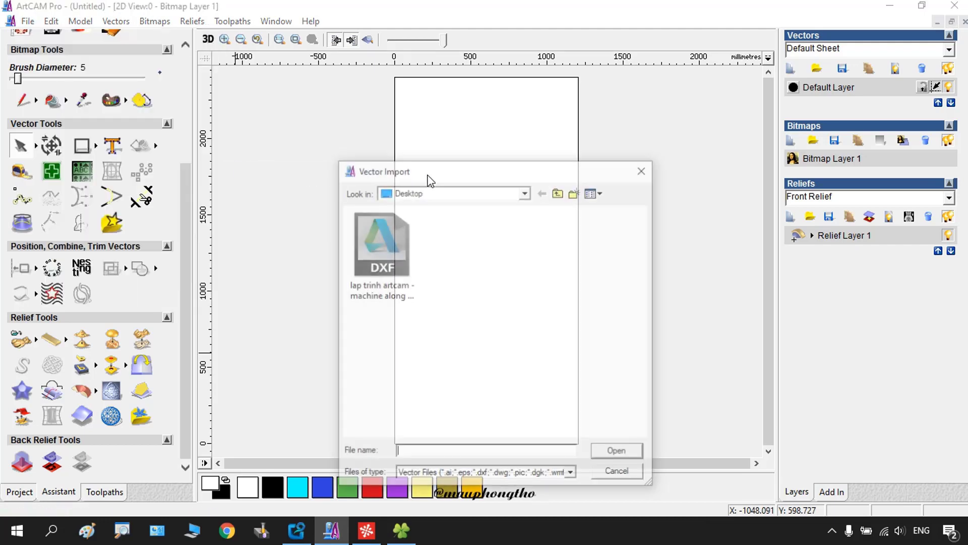
double_click(398, 273)
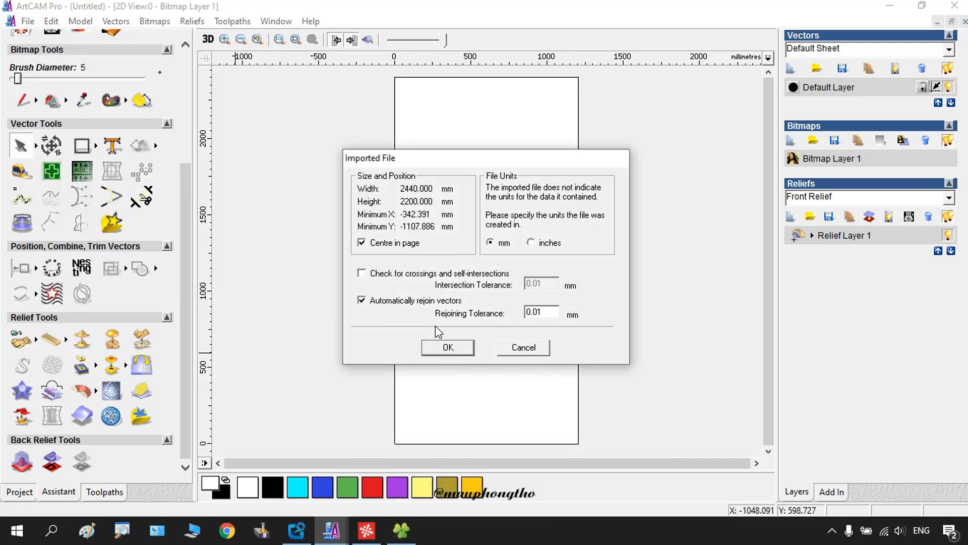
click(449, 348)
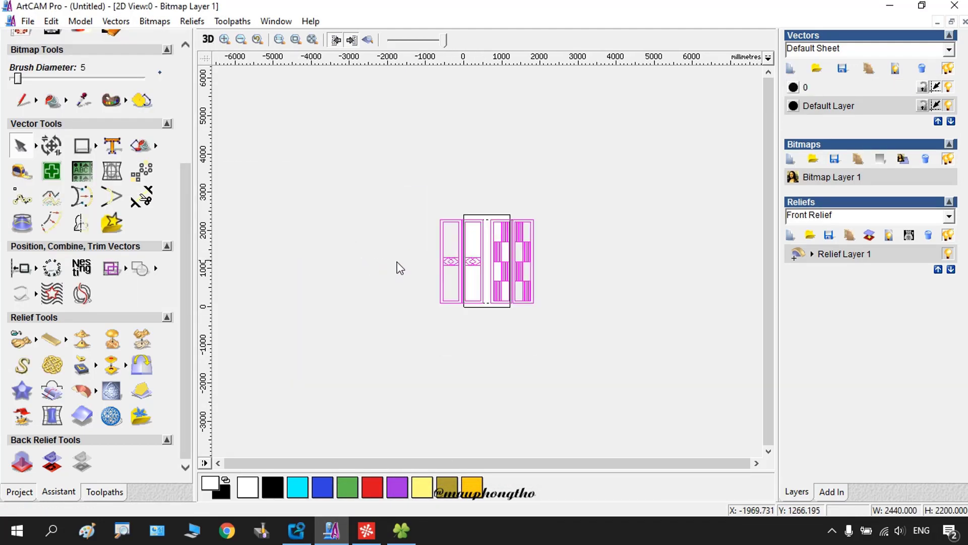
Step: Move the two diamond-pattern doors about 1600 mm to the left, clear of the model page
key(Escape)
drag(342, 143, 503, 372)
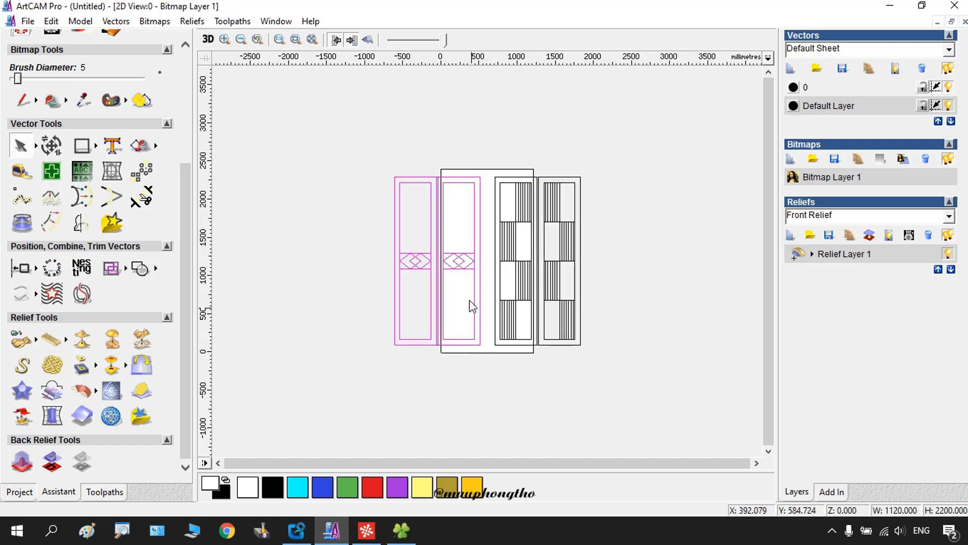
drag(469, 267, 345, 263)
Step: Transform the slatted door pair so its lower-left corner sits at X 0, Y 0 on the model page
drag(428, 209, 641, 405)
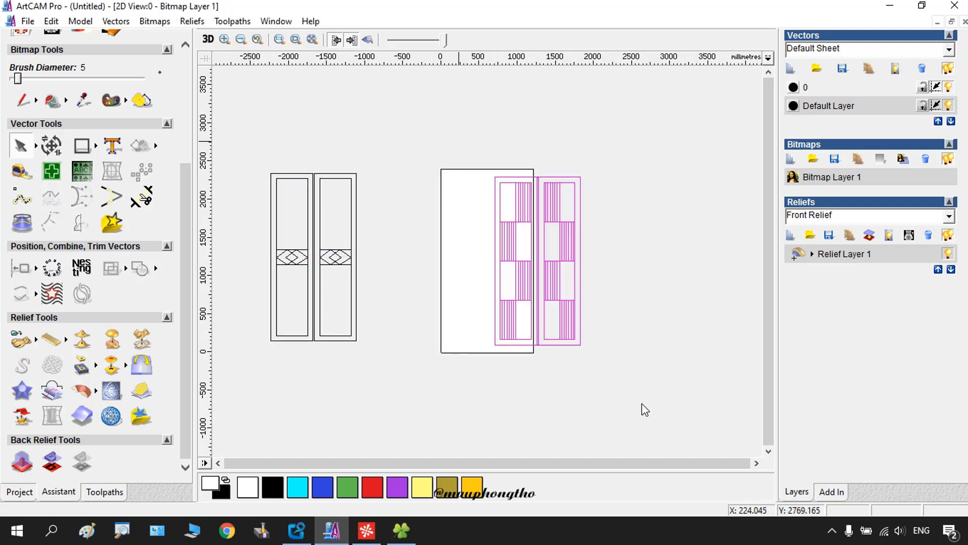
click(116, 21)
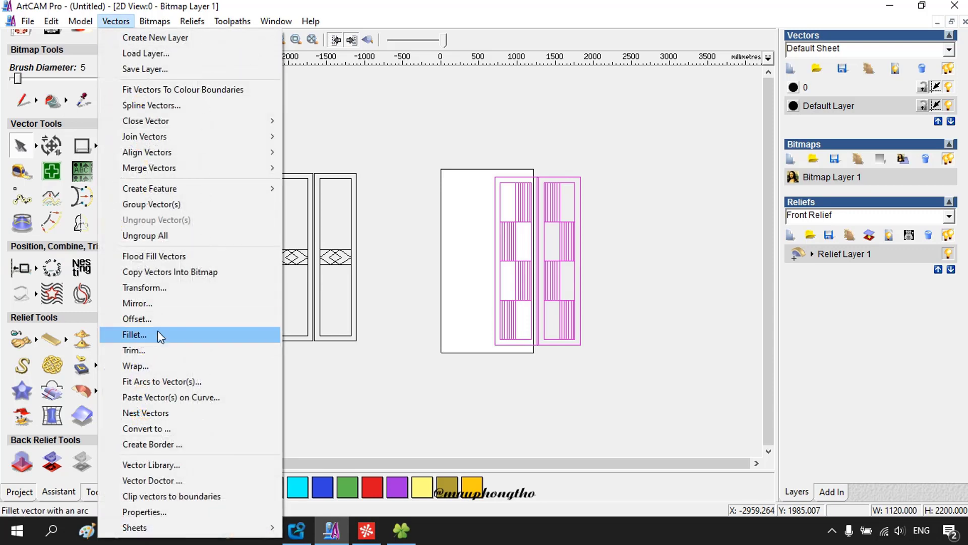
click(167, 289)
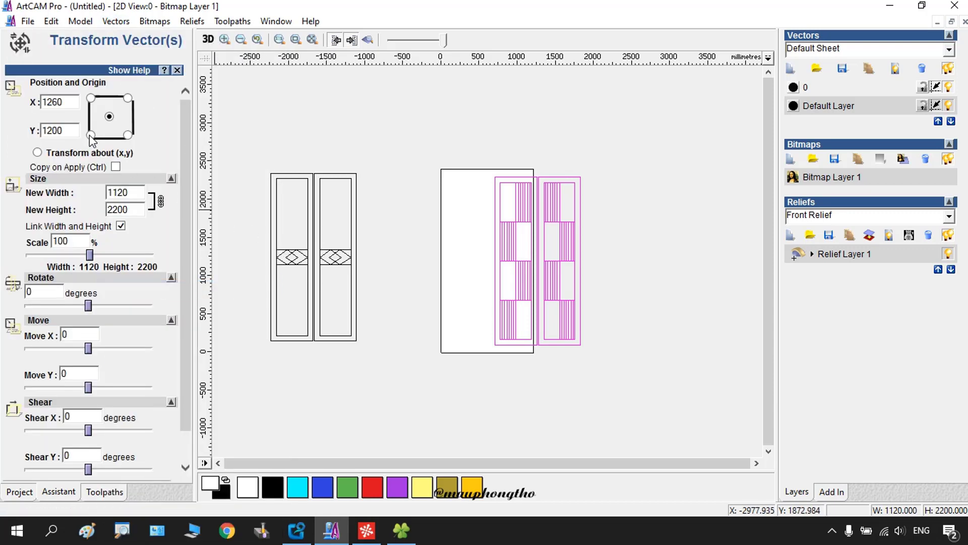
drag(68, 103, 2, 104)
text(0)
key(Tab)
text(0)
scroll(191, 259, down, 3)
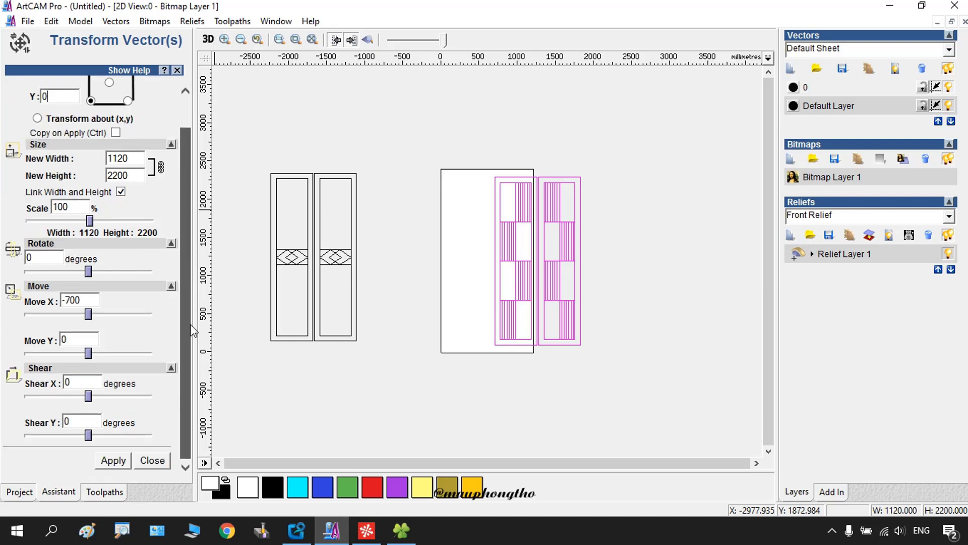
click(115, 461)
click(151, 461)
click(584, 412)
scroll(499, 310, up, 1)
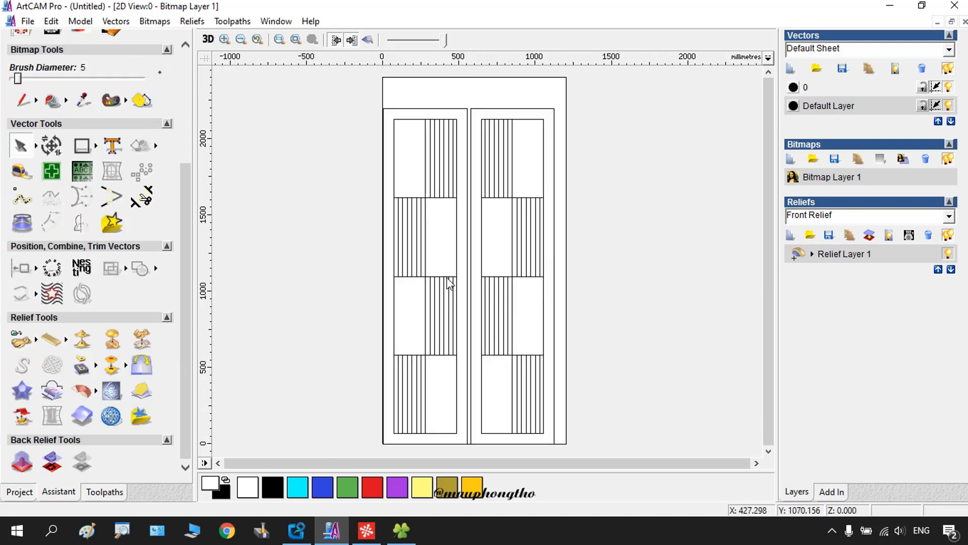
Step: Start a machine-along-vector toolpath and examine the inner frames and vertical groove lines of the slatted doors
click(106, 490)
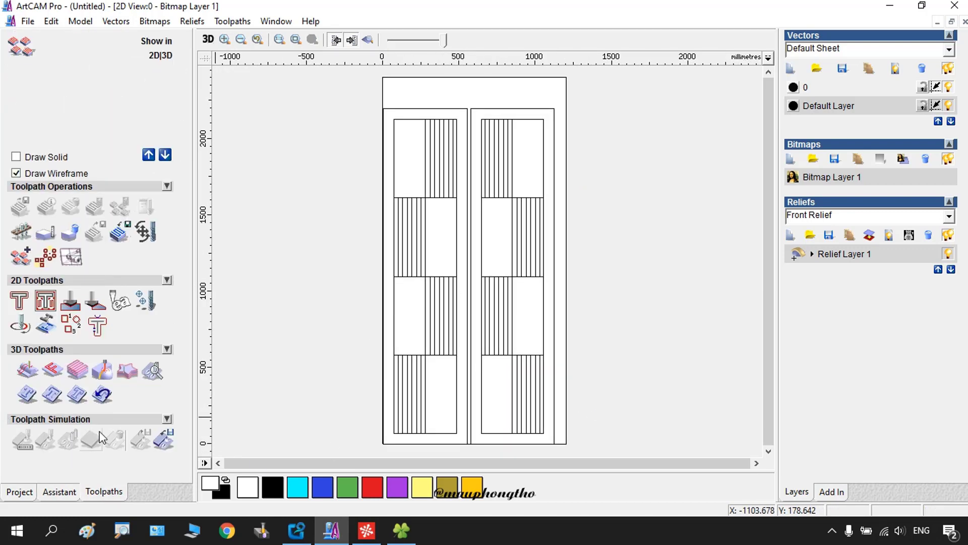
click(21, 327)
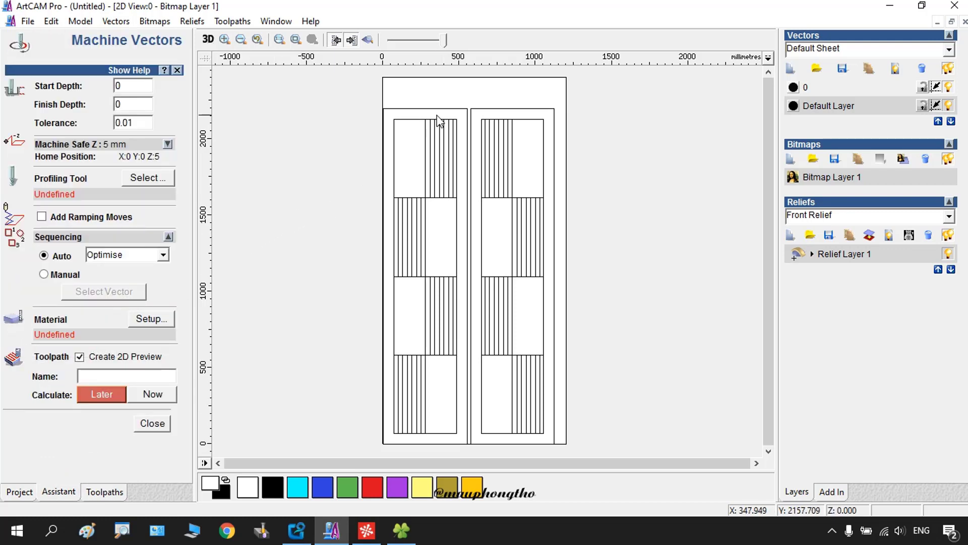
scroll(424, 135, up, 1)
click(472, 147)
scroll(426, 134, down, 1)
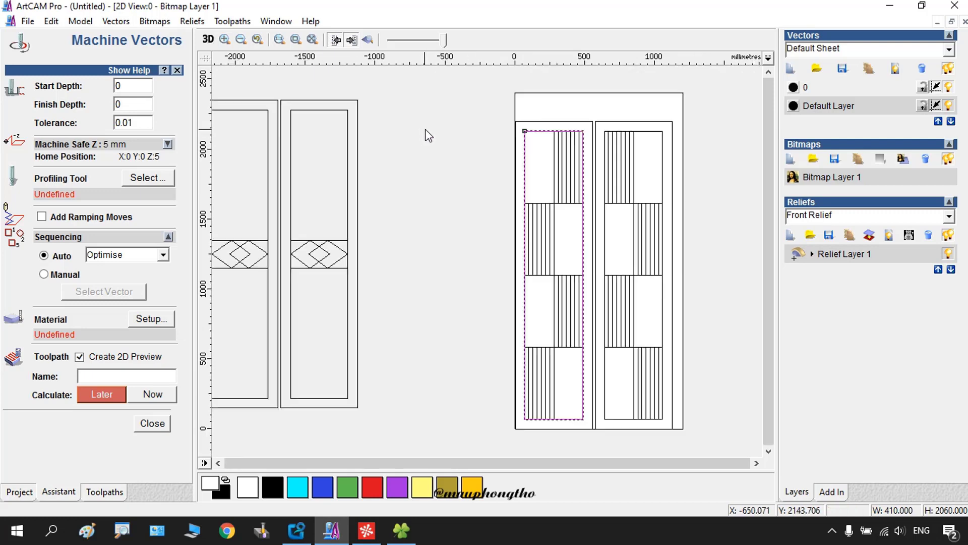
scroll(596, 163, up, 1)
click(440, 198)
click(436, 199)
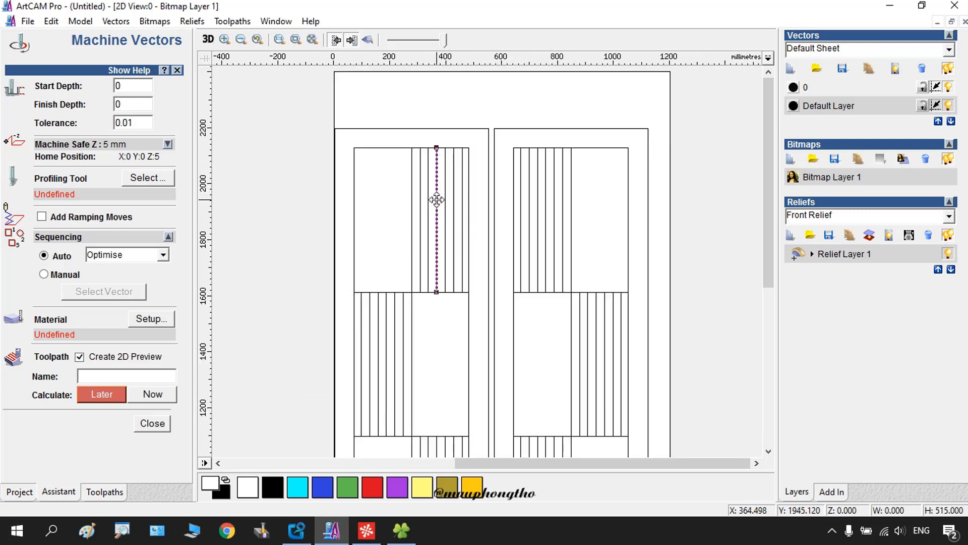
click(427, 202)
click(389, 197)
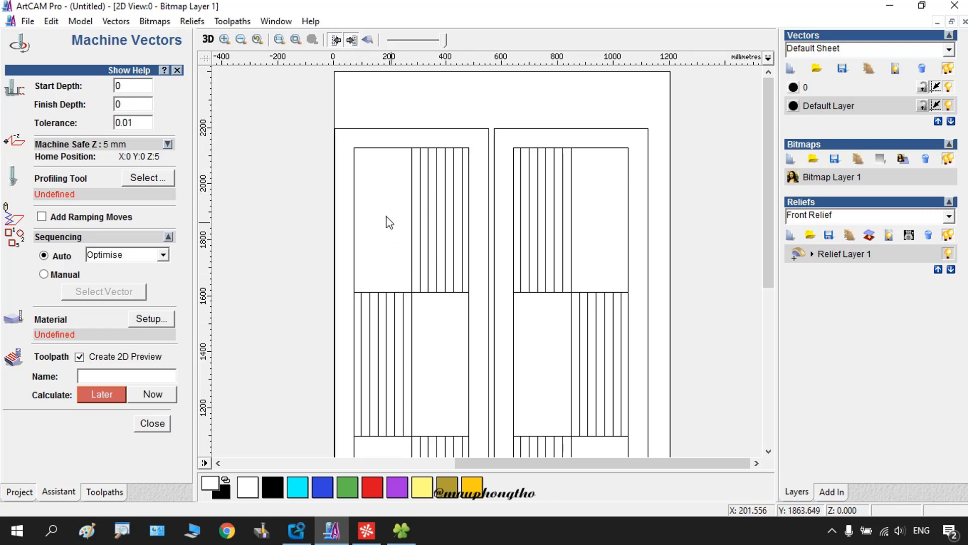
scroll(387, 220, down, 1)
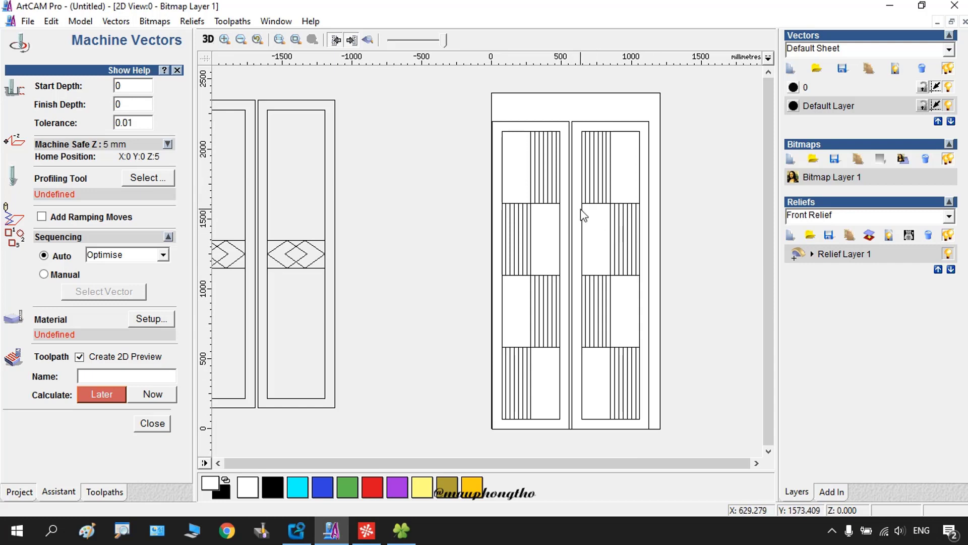
scroll(703, 266, up, 1)
scroll(456, 248, down, 1)
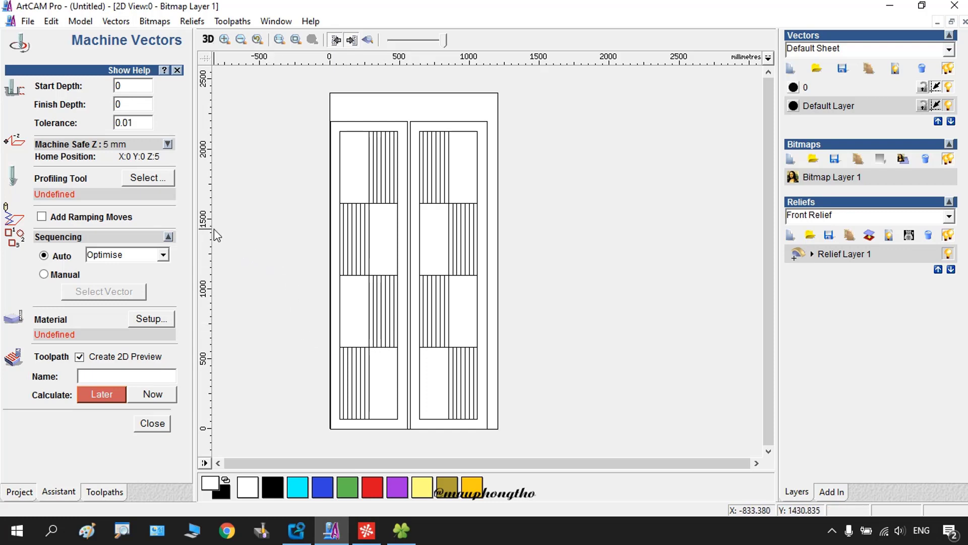
Step: Set the toolpath's finish depth to 5 mm and pick the Ball Nose 6 mm tool in the tool database
double_click(131, 105)
scroll(348, 146, up, 1)
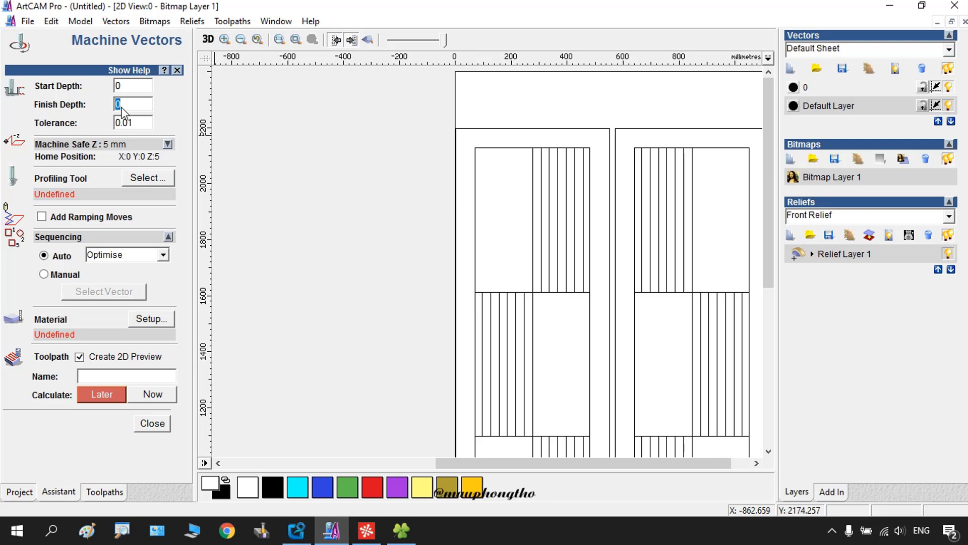
text(5)
click(163, 177)
scroll(402, 297, down, 4)
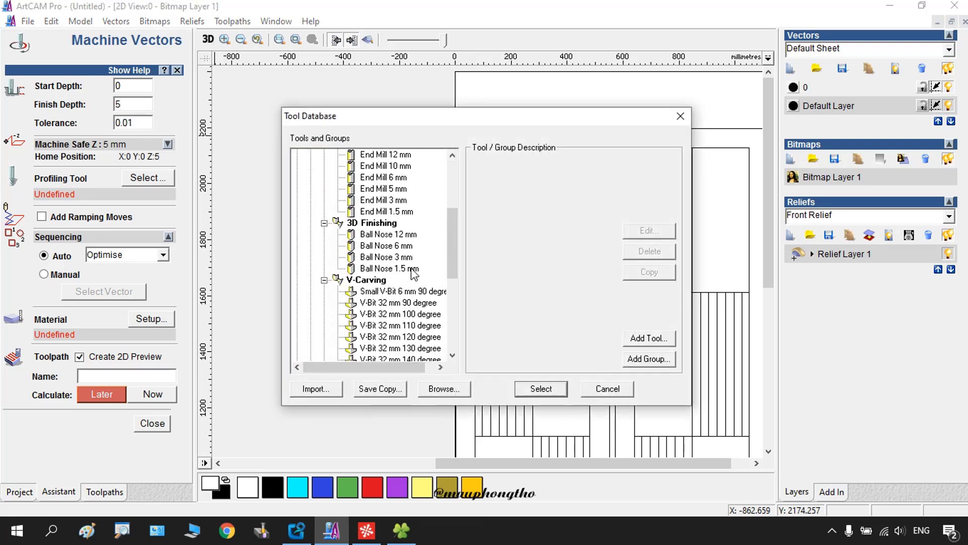
click(402, 246)
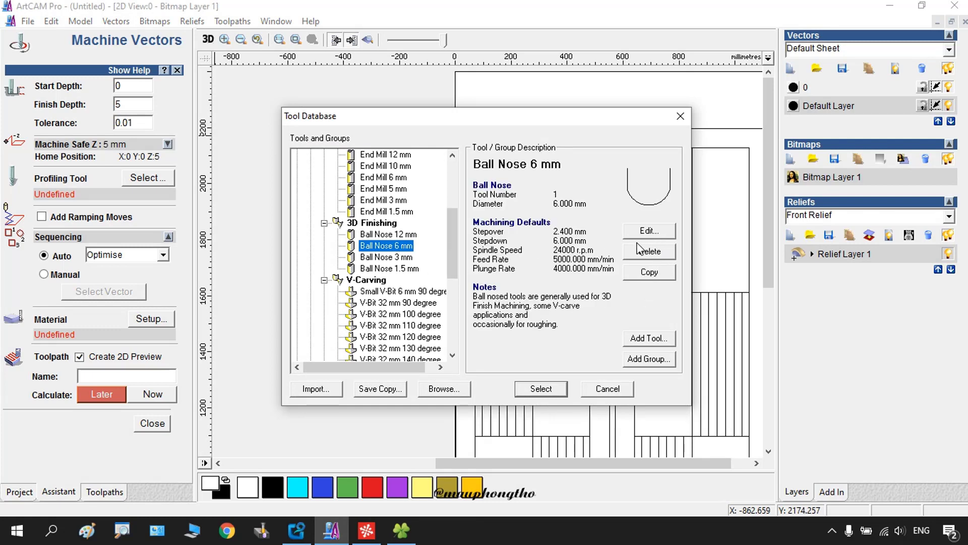
Step: Review the Ball Nose 6 mm tool's rate units, feed and plunge rates, and stepover percentage
click(649, 231)
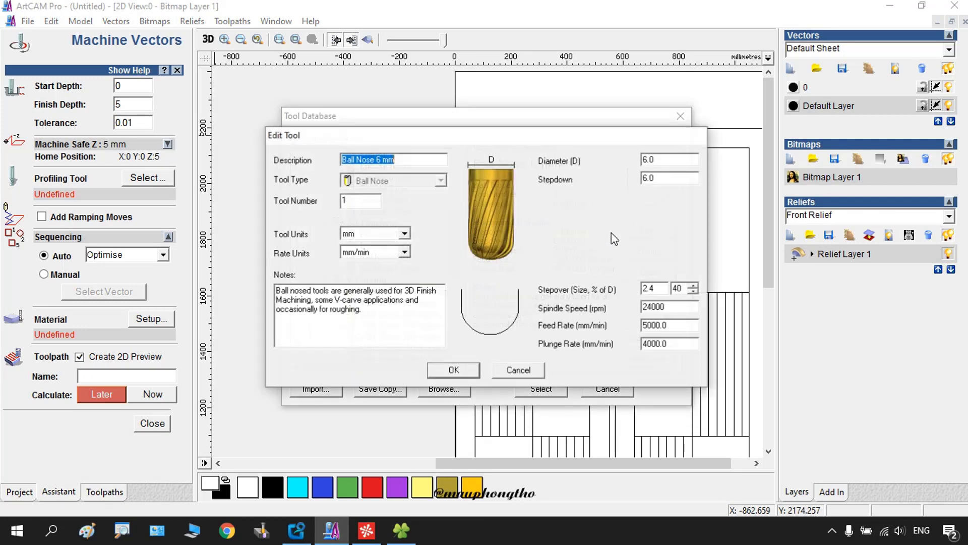
click(385, 255)
click(368, 272)
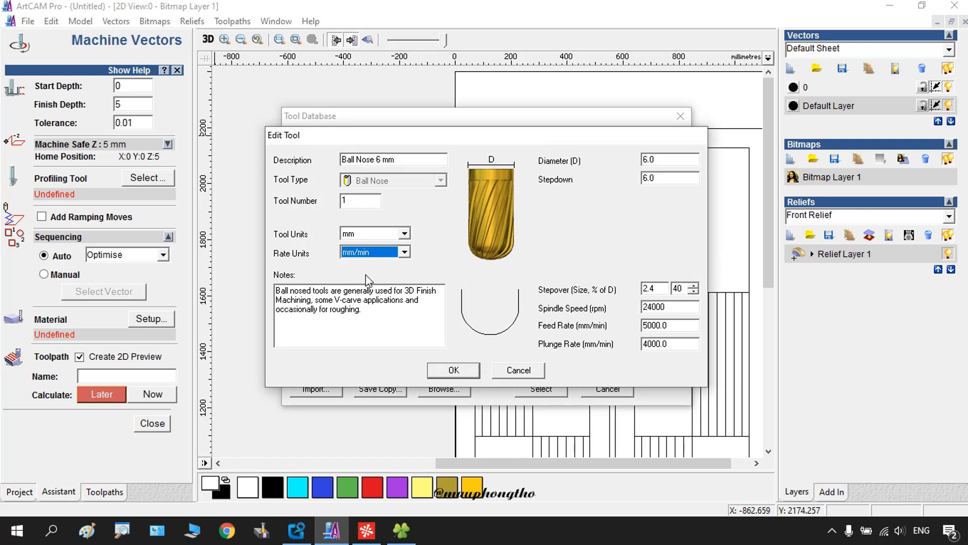
double_click(680, 325)
key(Tab)
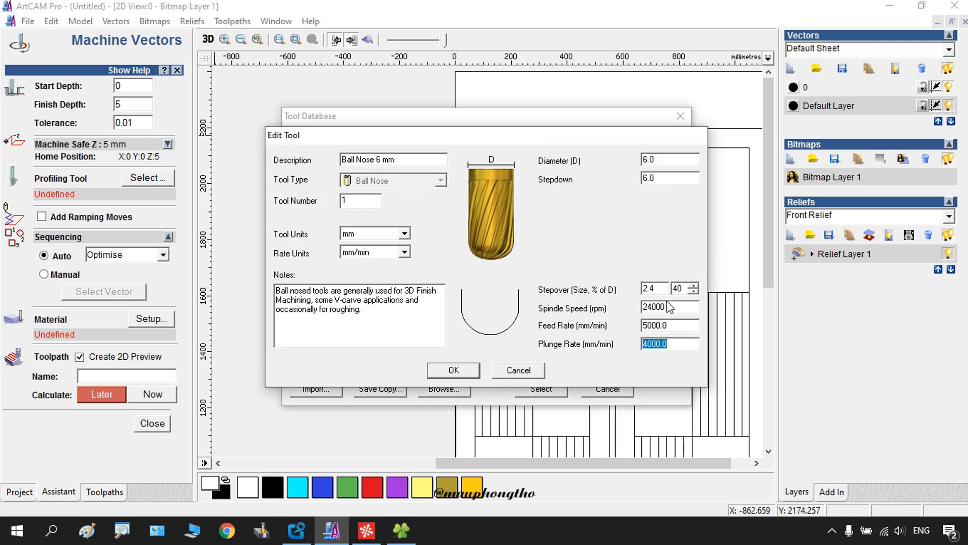
click(685, 287)
drag(433, 273, 584, 256)
drag(652, 249, 718, 250)
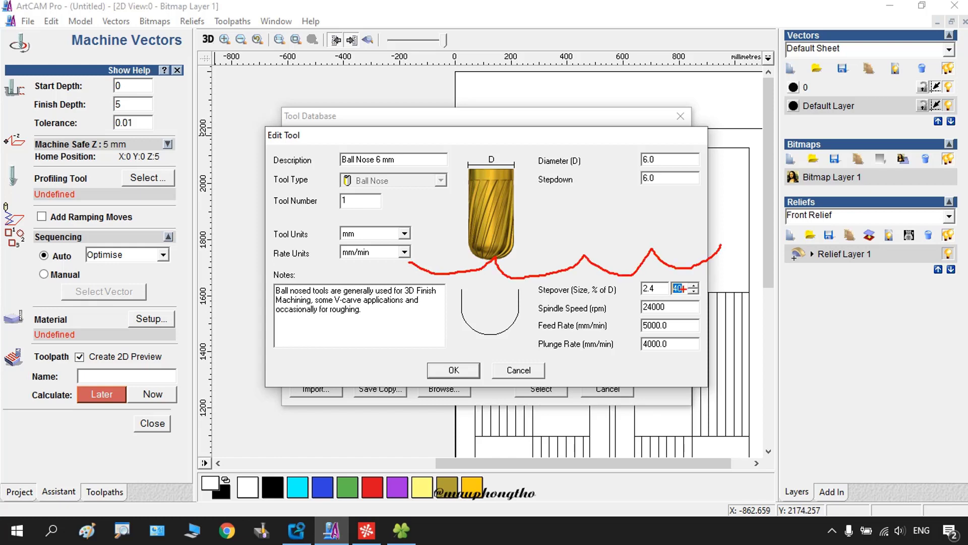
key(Escape)
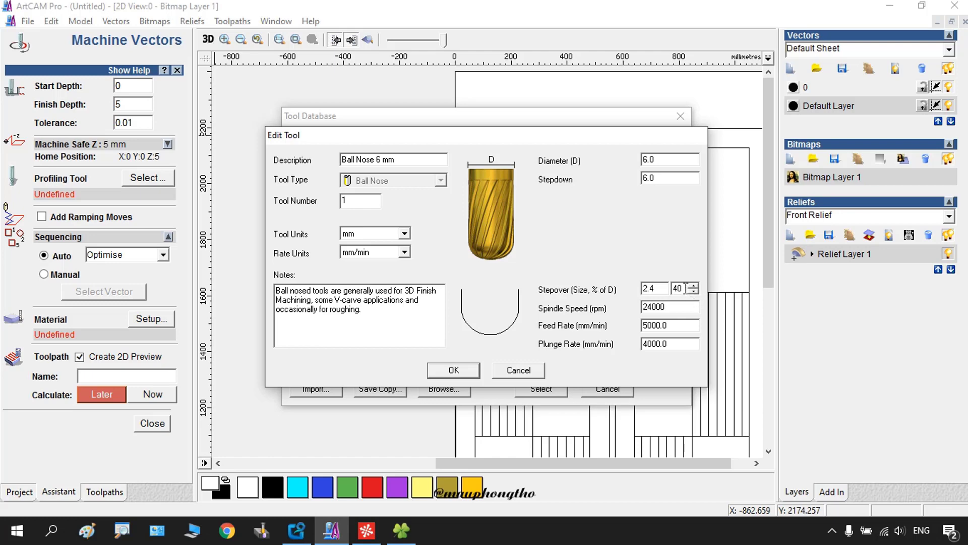
click(453, 371)
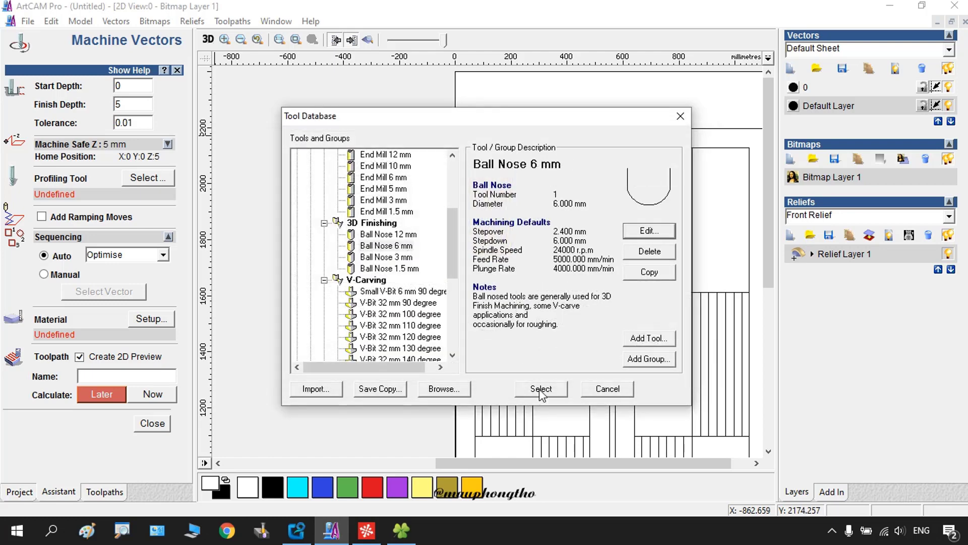
Step: Assign Ball Nose 6 mm as the profiling tool and set its stepdown to 5 mm
double_click(394, 251)
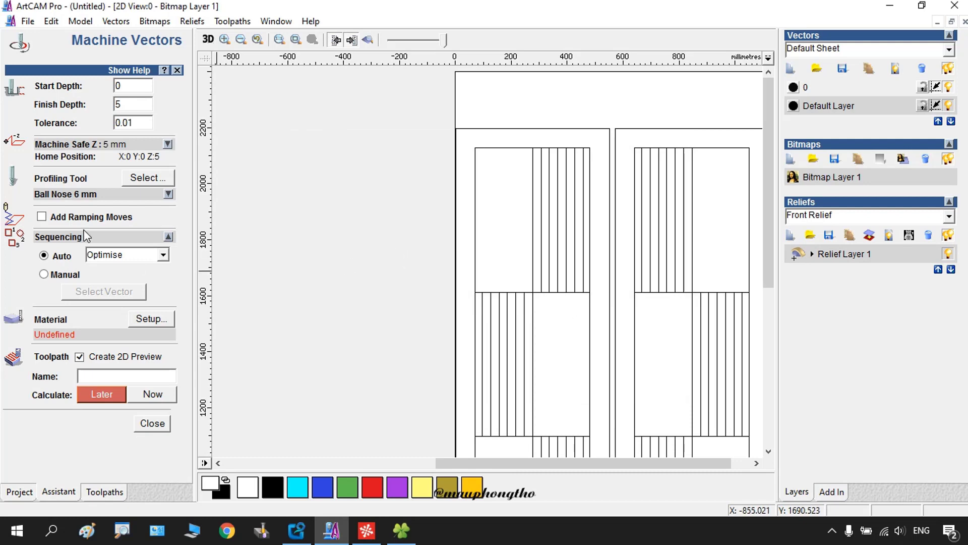
click(169, 195)
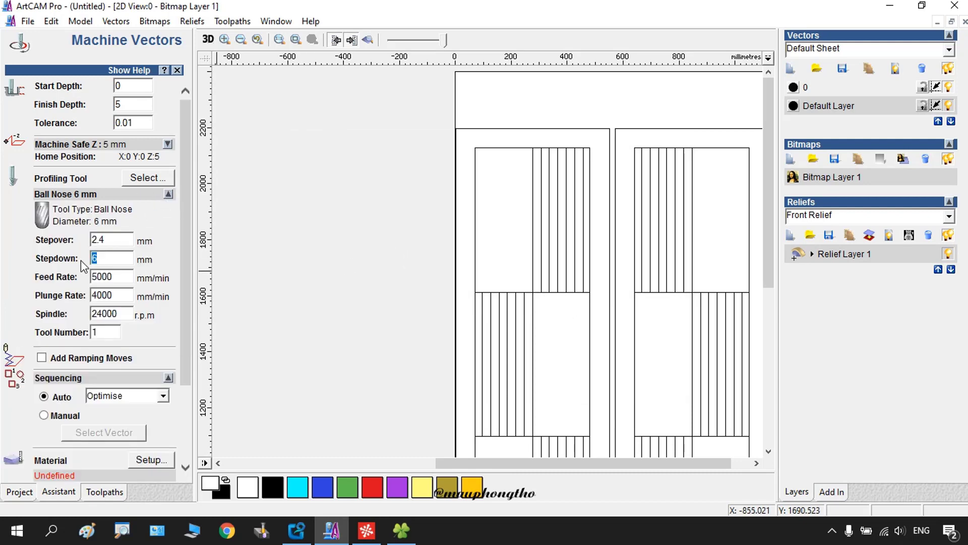
text(5)
Step: Define the toolpath material as 18 mm thick
drag(182, 276, 189, 417)
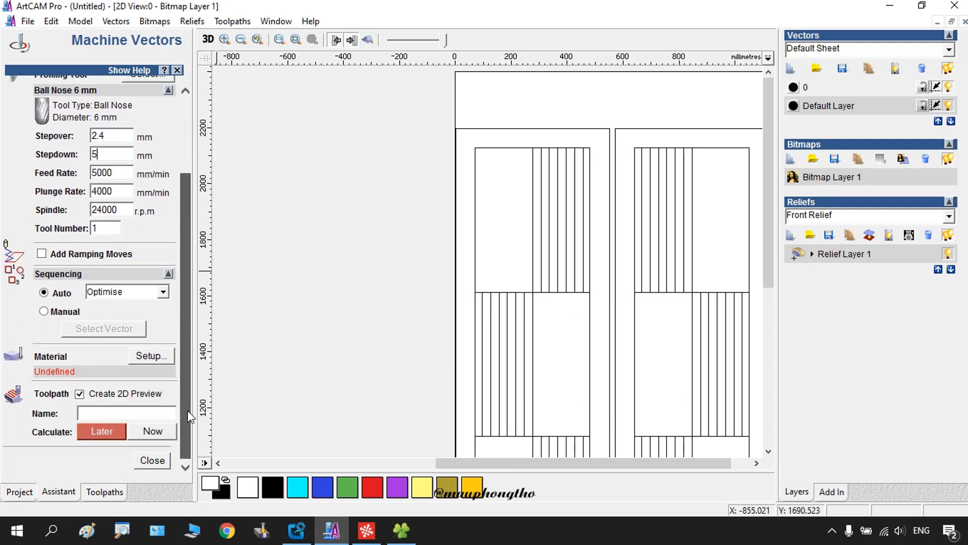
click(152, 357)
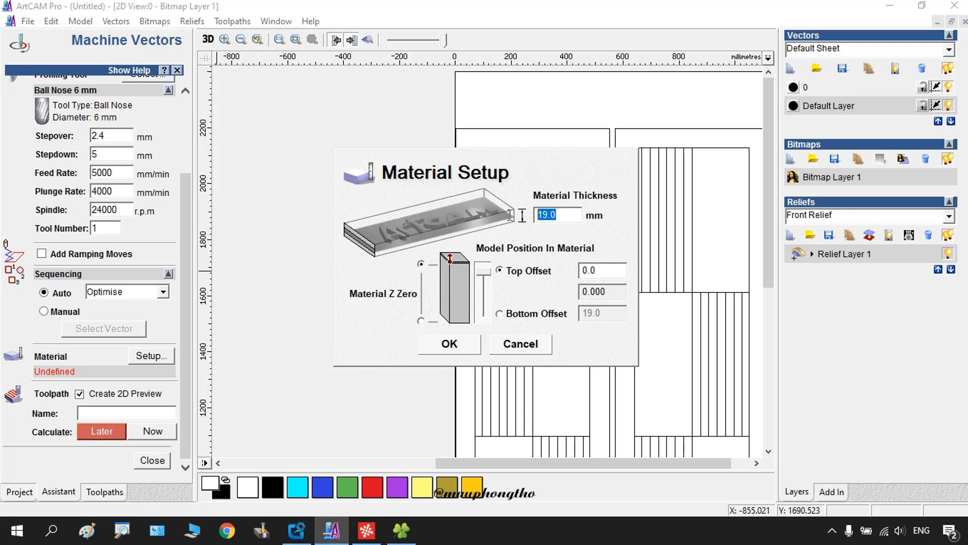
text(18)
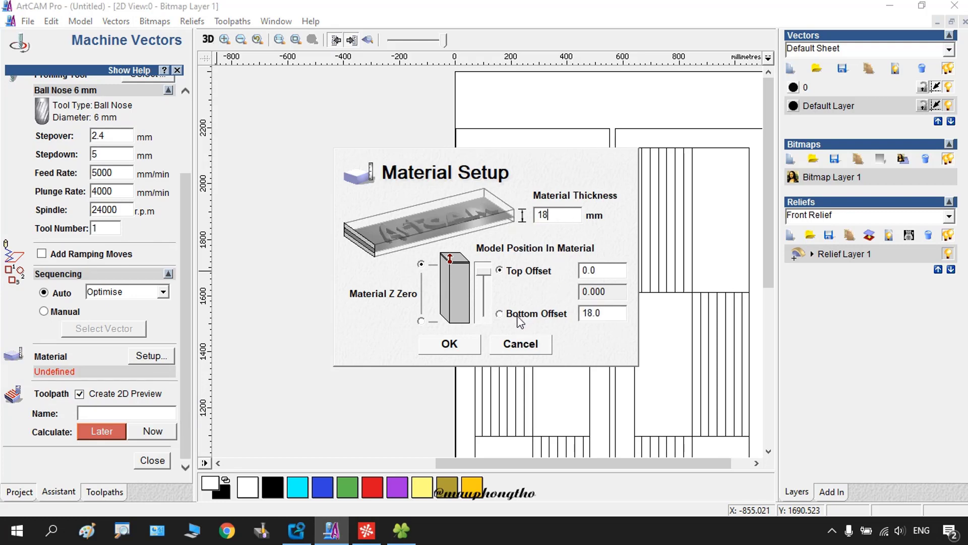
click(465, 347)
Step: Select the inner frames and groove lines of both slatted doors and calculate their machine-along-vector toolpath
scroll(320, 252, down, 4)
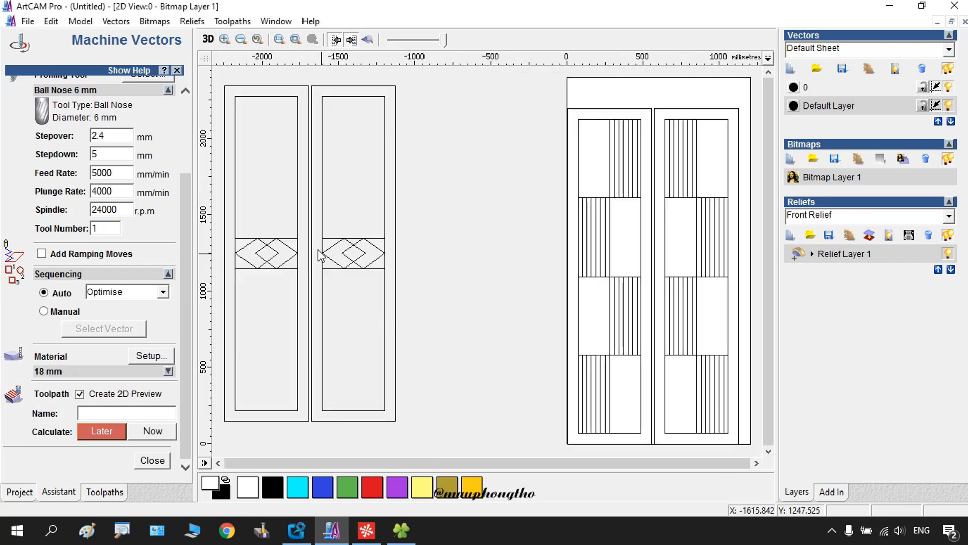
scroll(644, 290, up, 2)
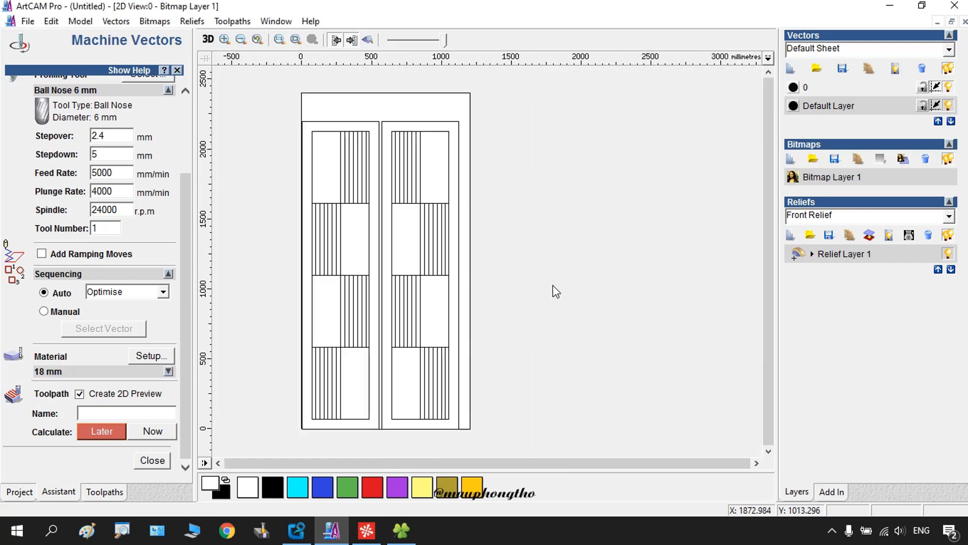
click(303, 146)
click(289, 162)
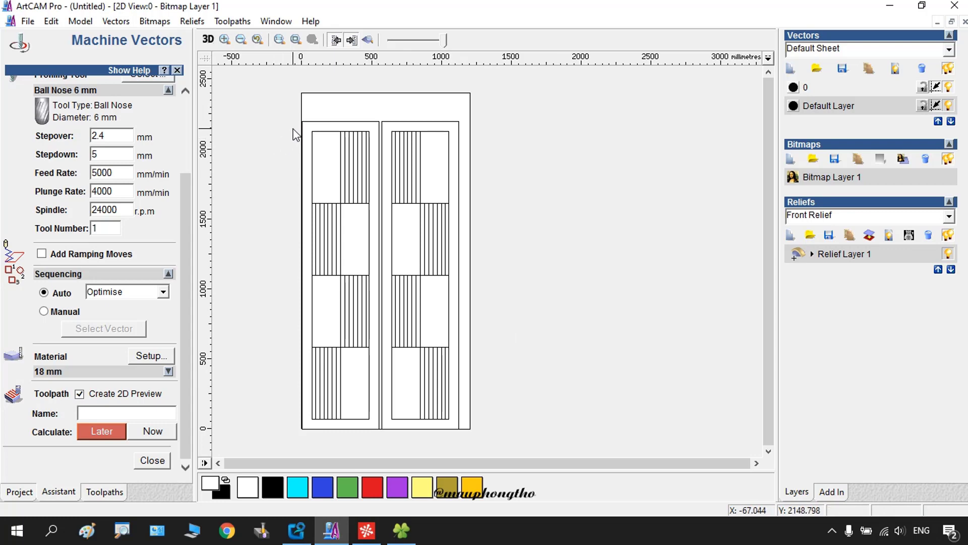
mouse_move(293, 128)
mouse_down()
mouse_move(456, 367)
mouse_move(473, 425)
mouse_up()
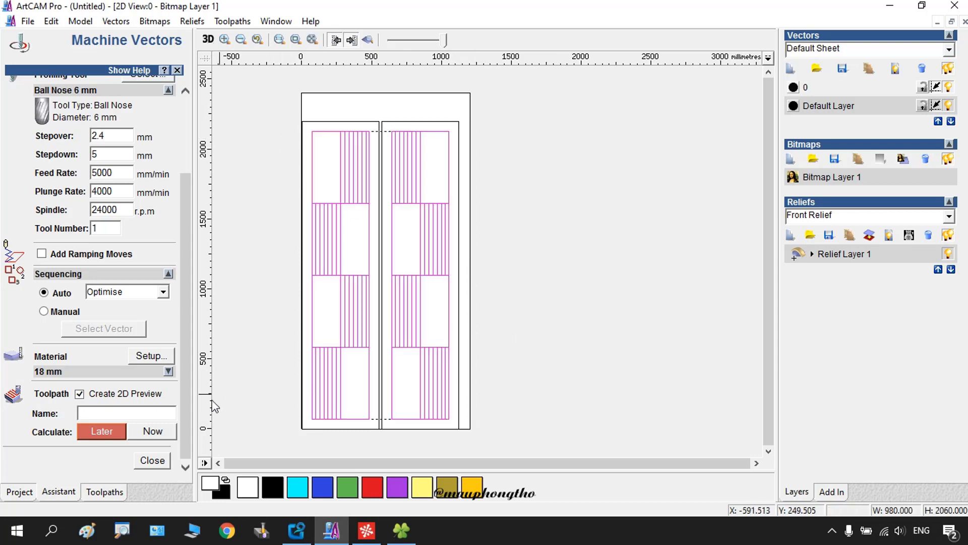
click(163, 432)
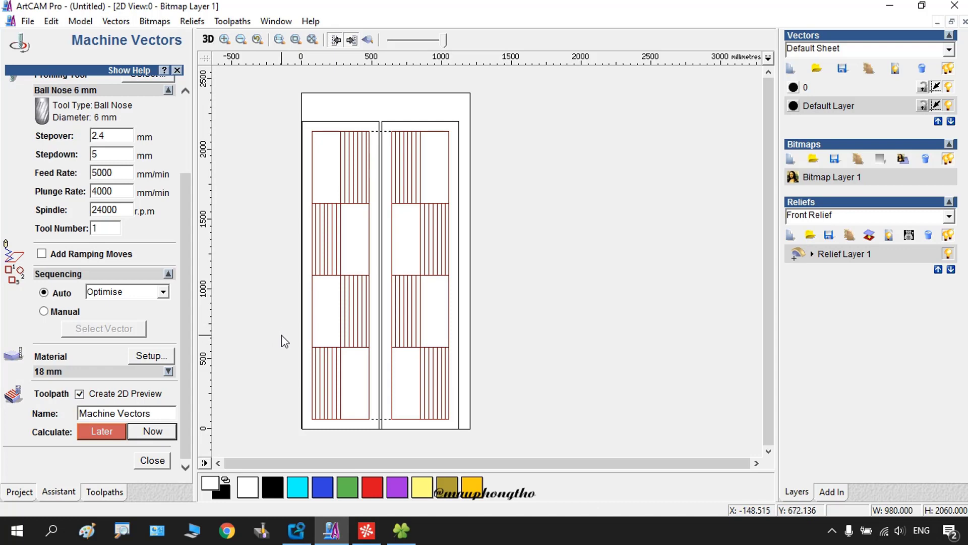
click(153, 460)
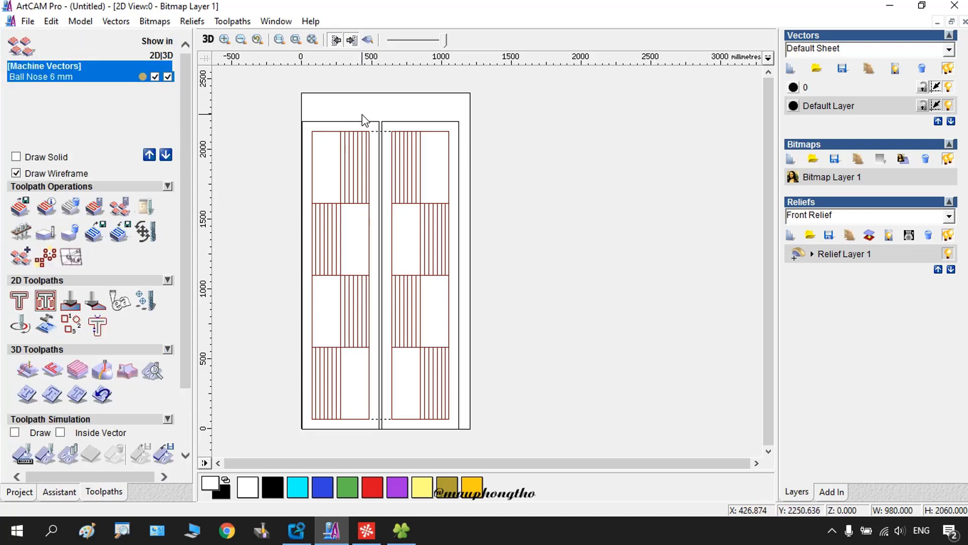
Step: Select both slatted doors' outer outlines and start an outside profiling toolpath with a 19 mm finish depth
scroll(376, 109, up, 2)
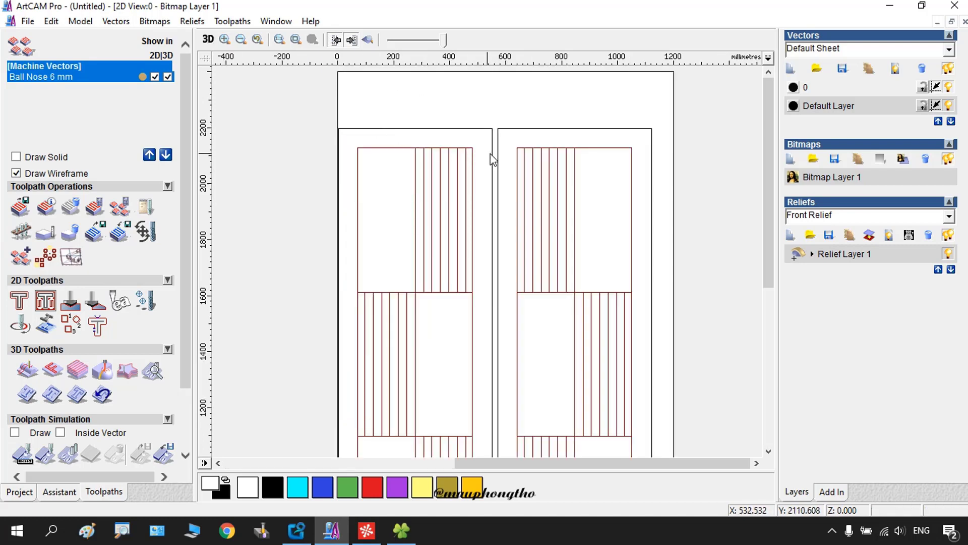
click(492, 135)
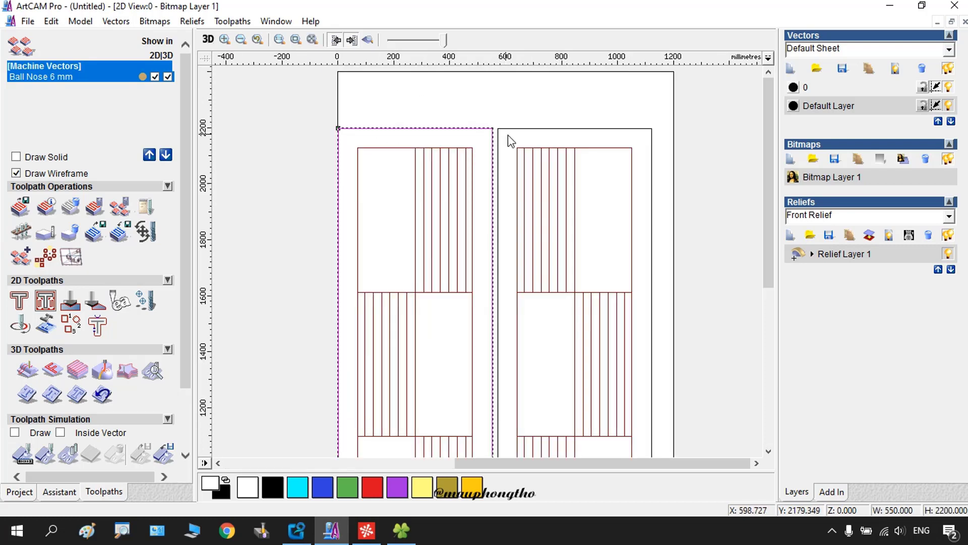
shift+click(538, 130)
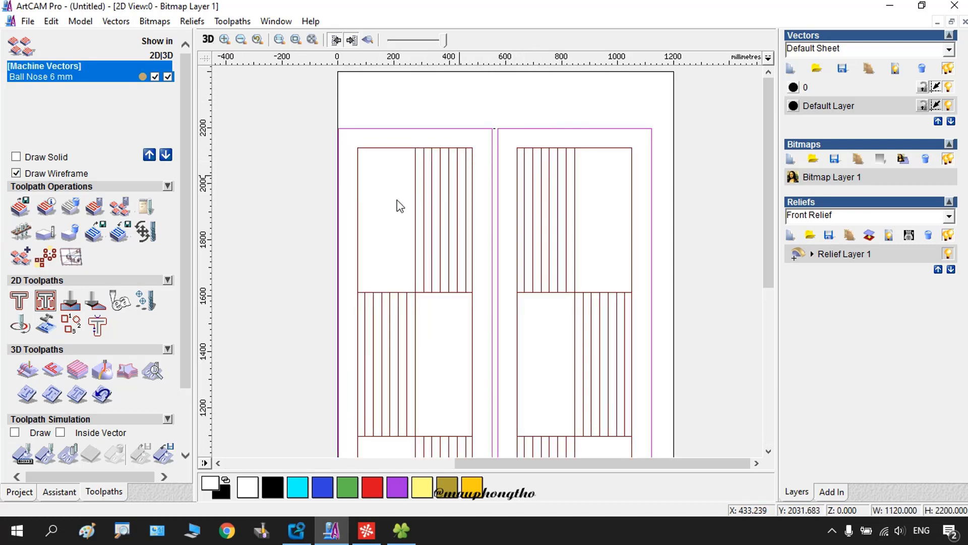
click(20, 303)
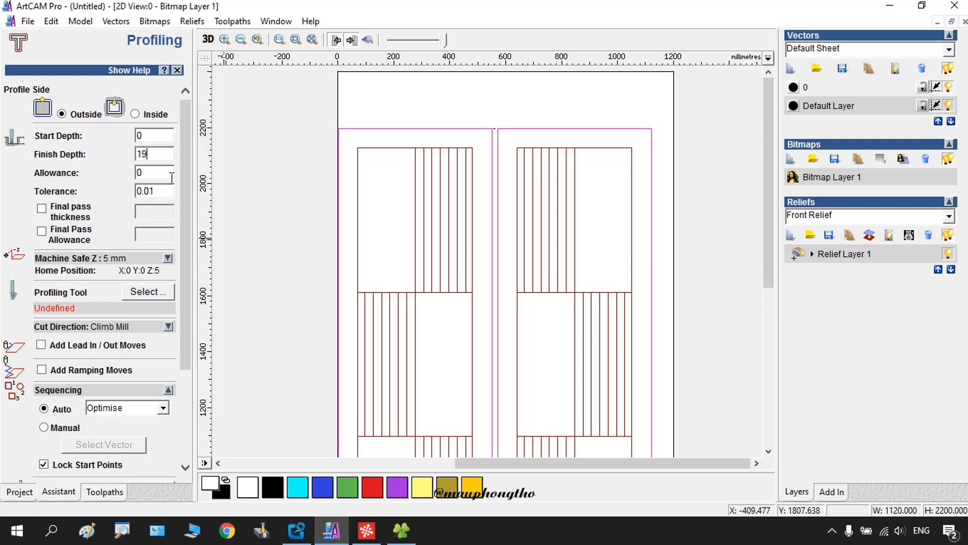
Step: Assign the 6 mm end mill "dao 6" as the profiling tool and set its stepdown to 9.5 mm
click(154, 293)
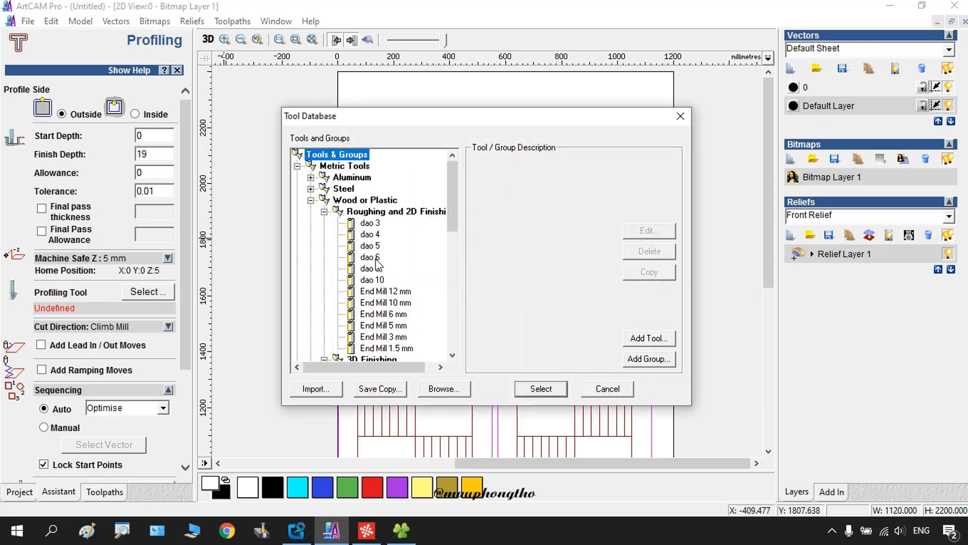
double_click(375, 258)
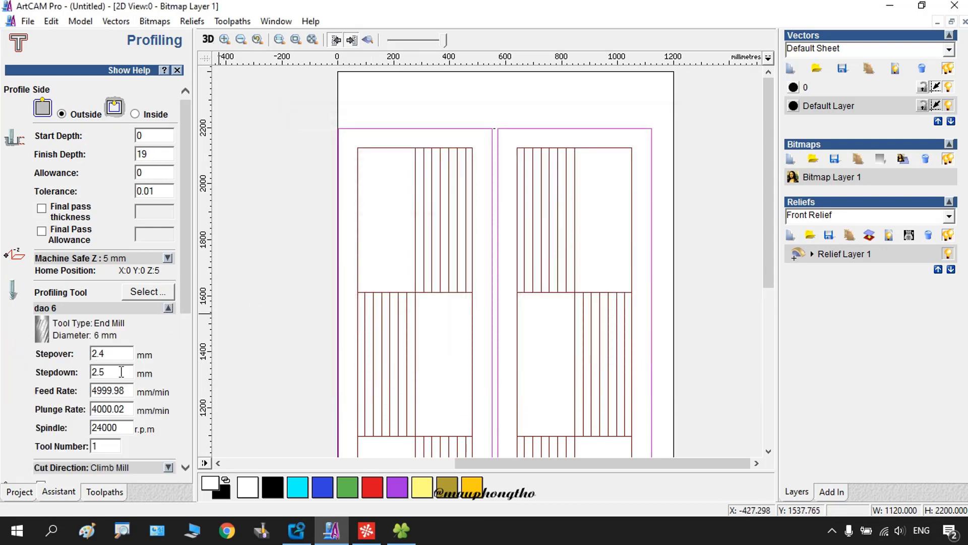
drag(116, 373, 60, 380)
Step: Set the profiling toolpath's material thickness to 19 mm with a top offset of 0
drag(178, 311, 186, 476)
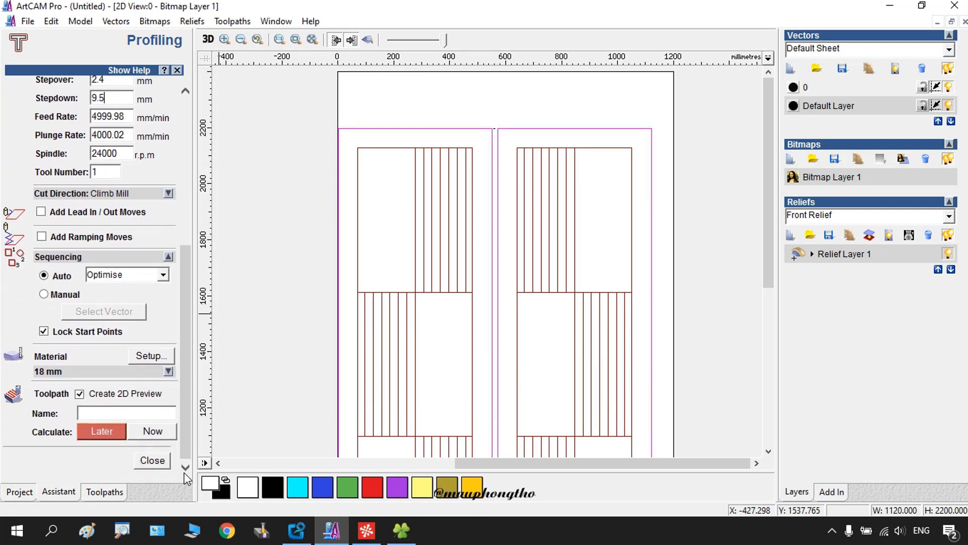
click(155, 358)
text(19.0)
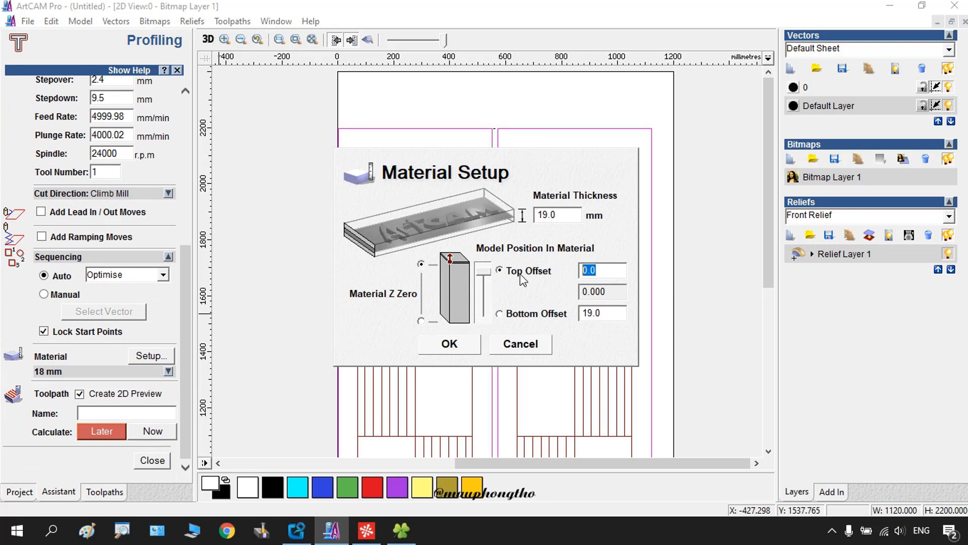
click(449, 343)
Step: Calculate the outside profiling toolpath for both slatted doors and close its settings
scroll(443, 338, down, 2)
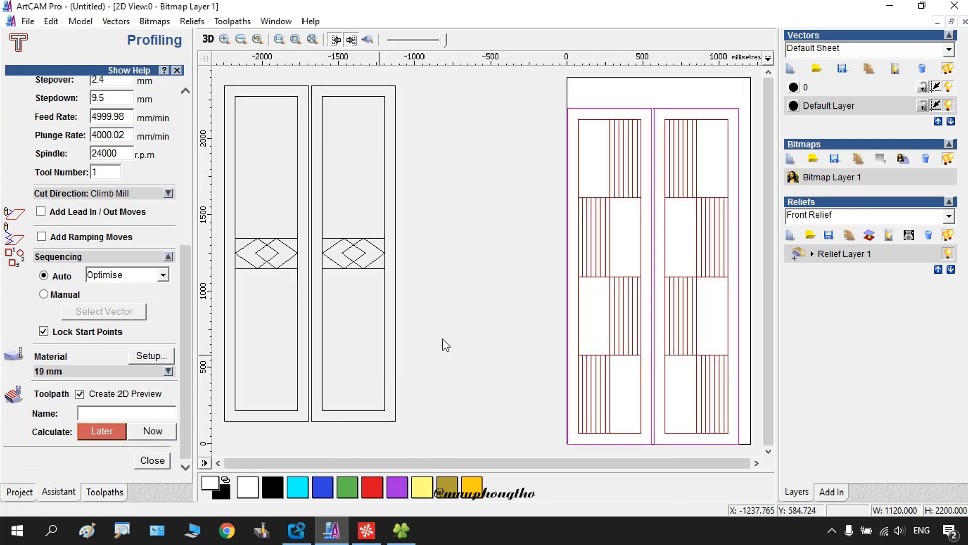
scroll(751, 318, up, 1)
scroll(750, 318, down, 1)
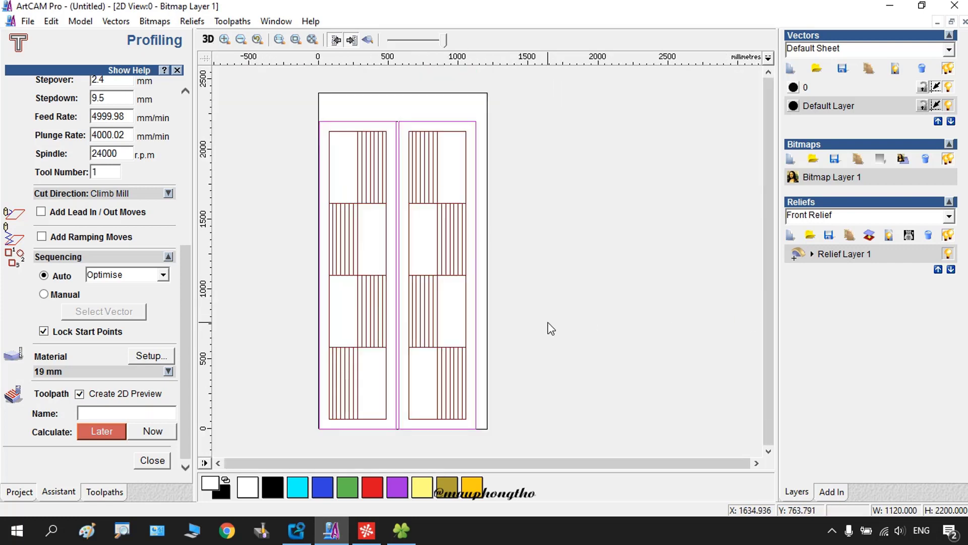
click(152, 431)
click(152, 460)
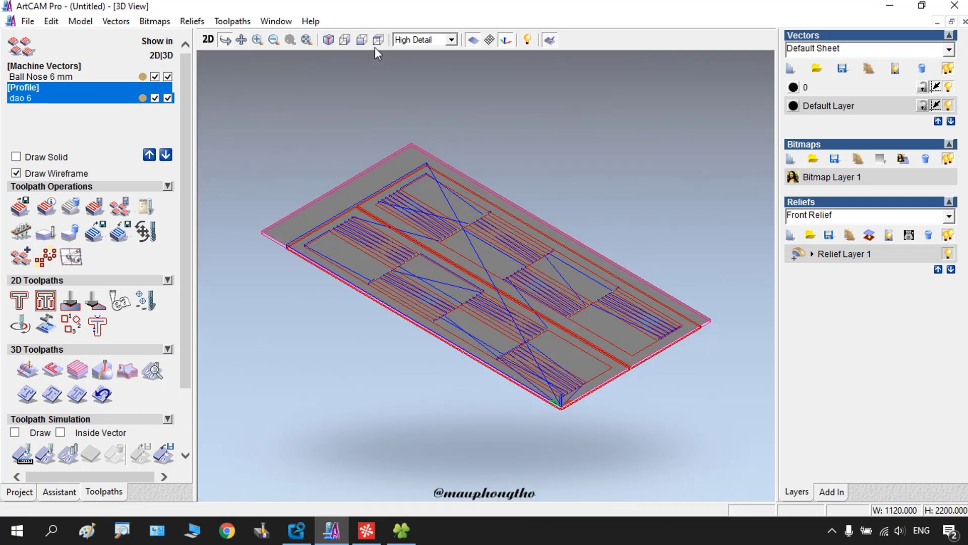
Step: View the 3D model from above and simulate the dao 6 profile toolpath on a standard-resolution block from 0 to -19 mm
click(376, 45)
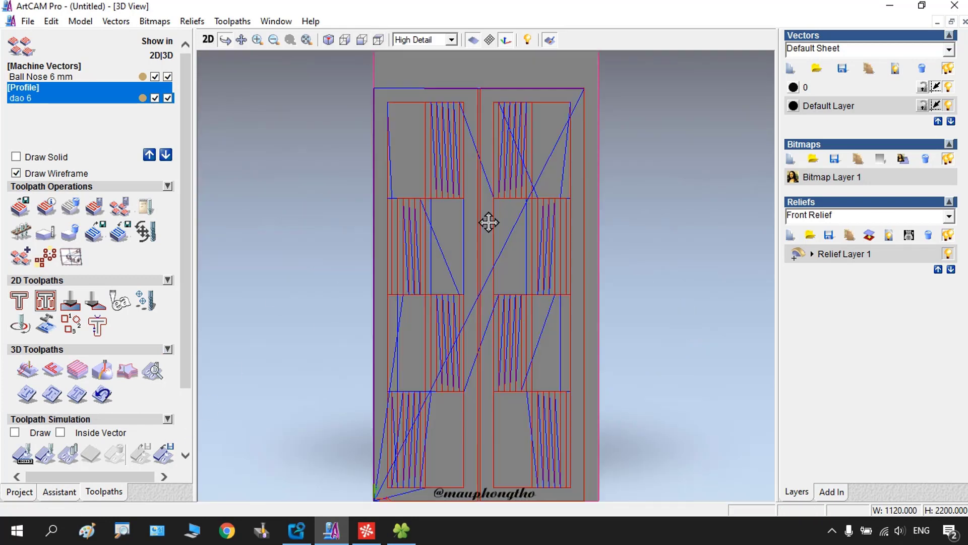
click(22, 453)
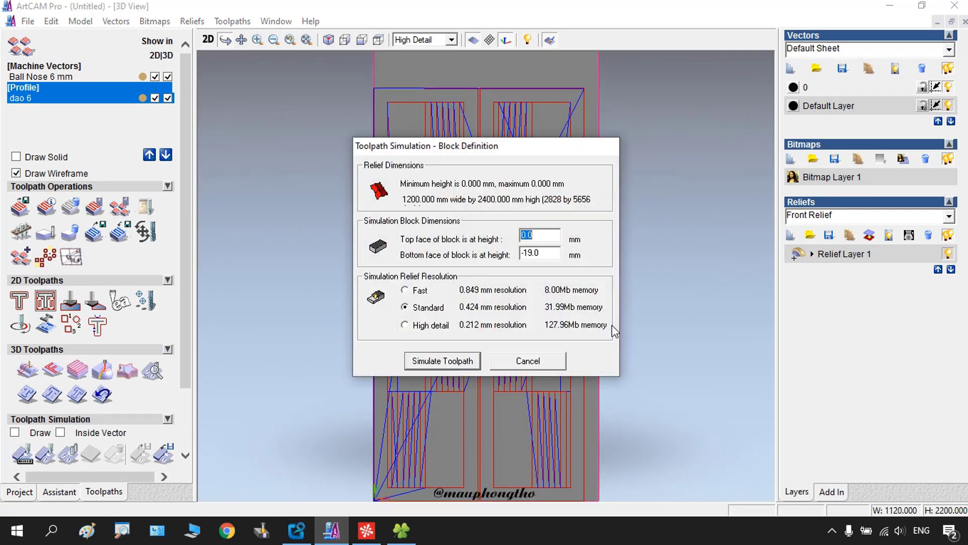
click(449, 361)
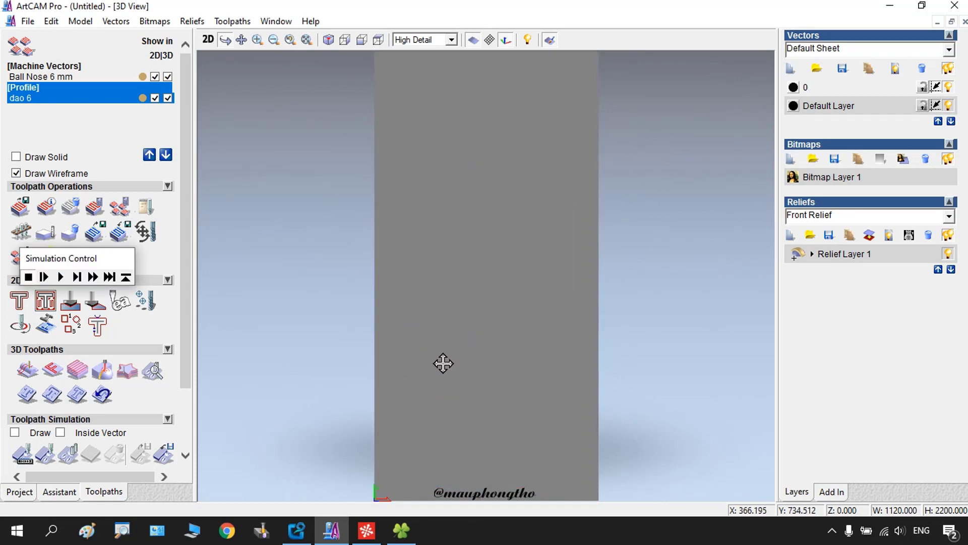
click(61, 277)
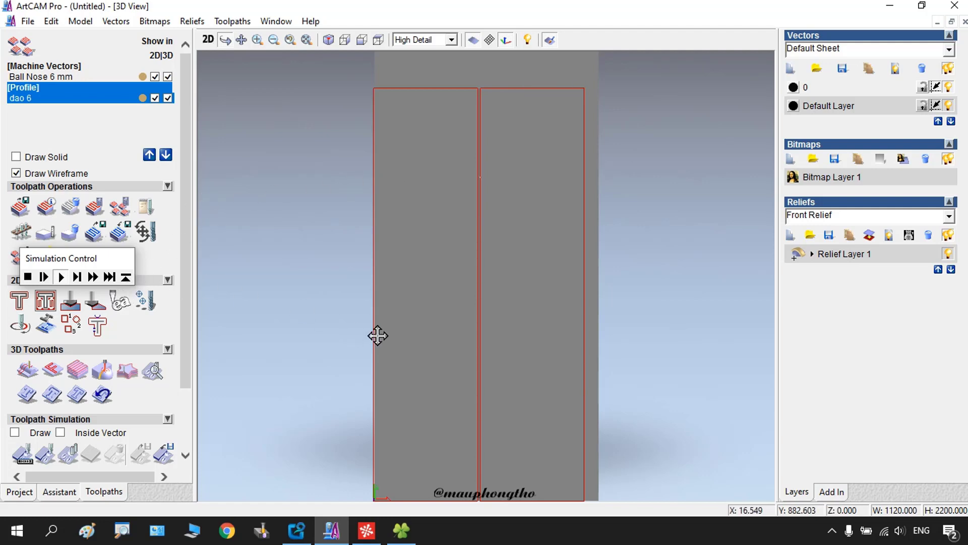
click(101, 115)
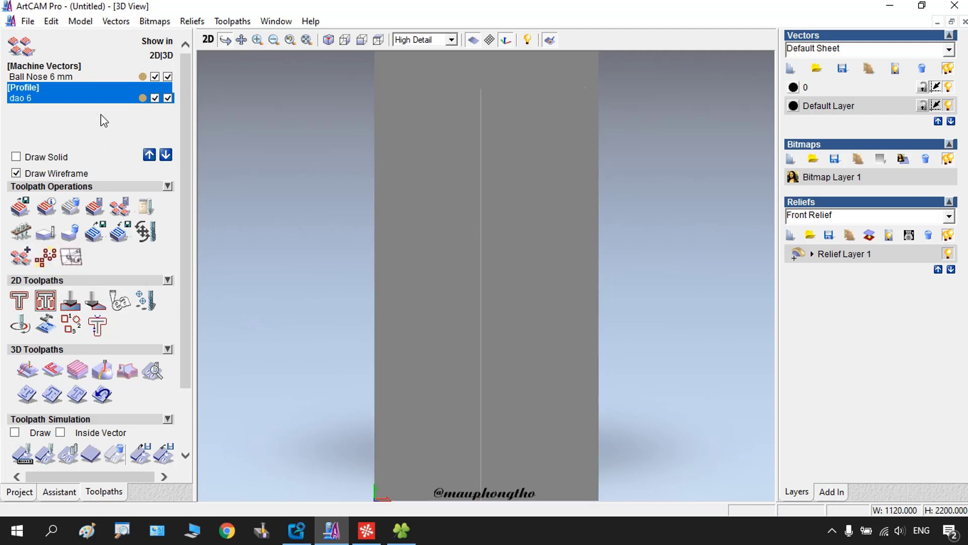
Step: Reset the simulation block and simulate the Ball Nose 6 mm machine-vectors toolpath at fast speed
click(71, 76)
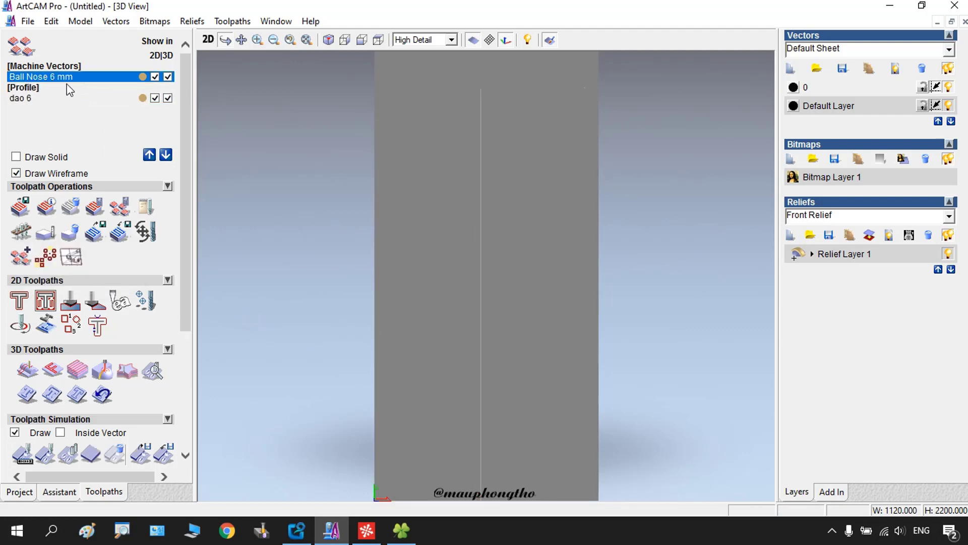
click(91, 454)
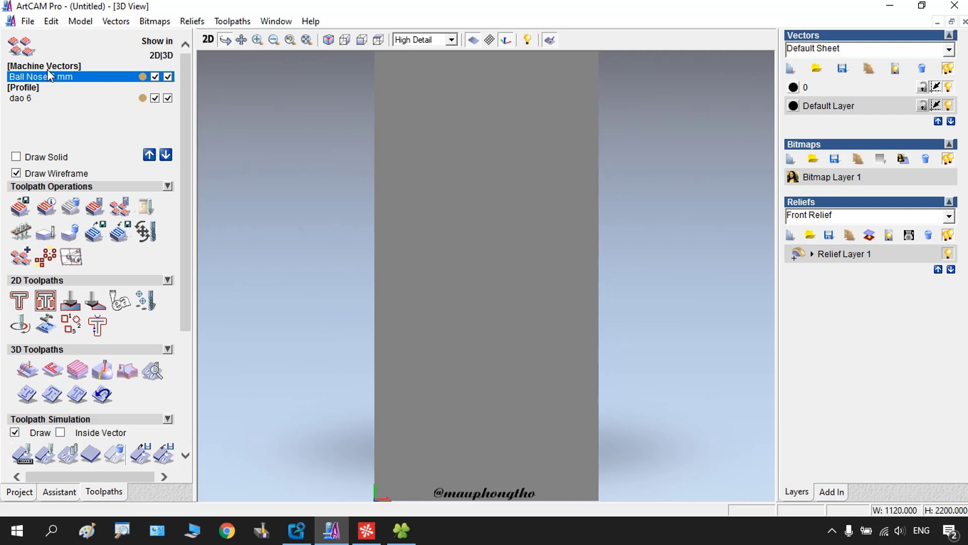
click(22, 454)
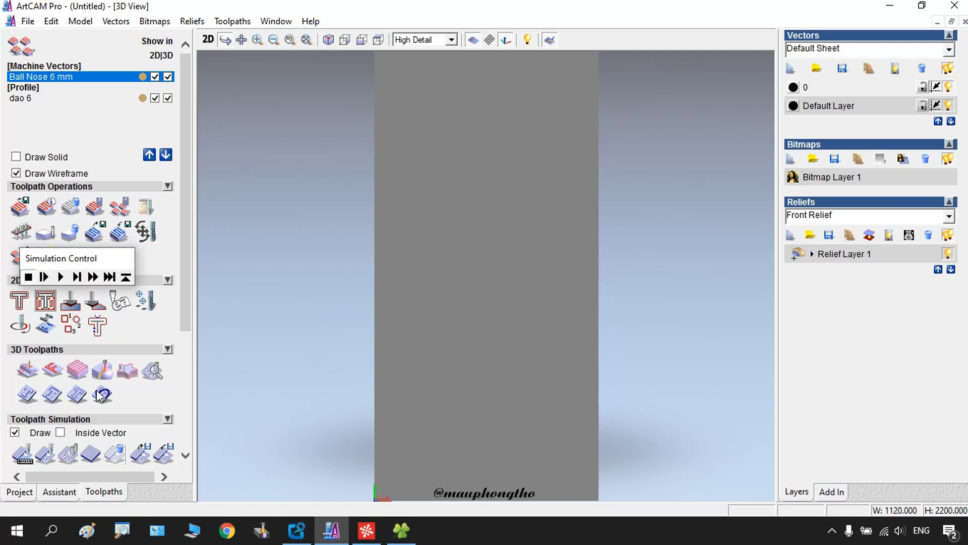
click(61, 277)
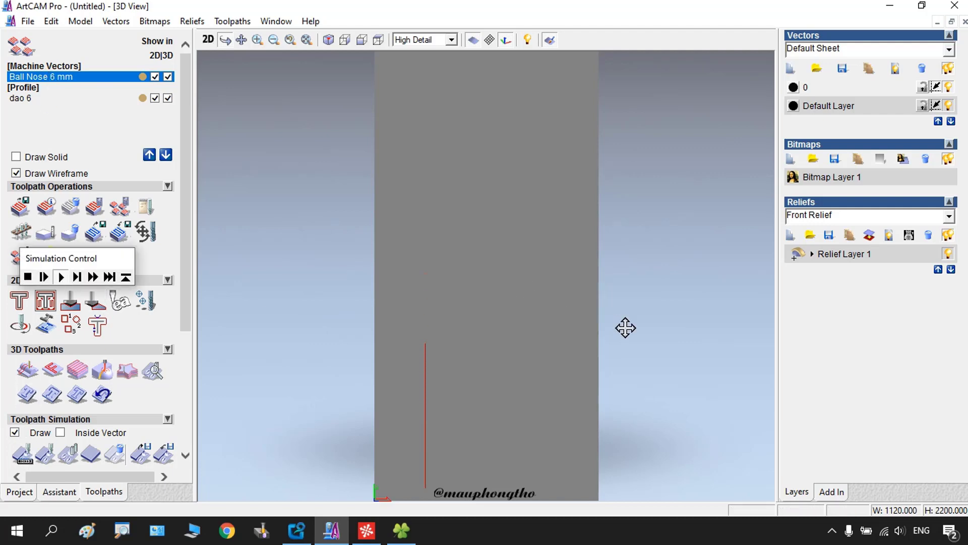
click(94, 277)
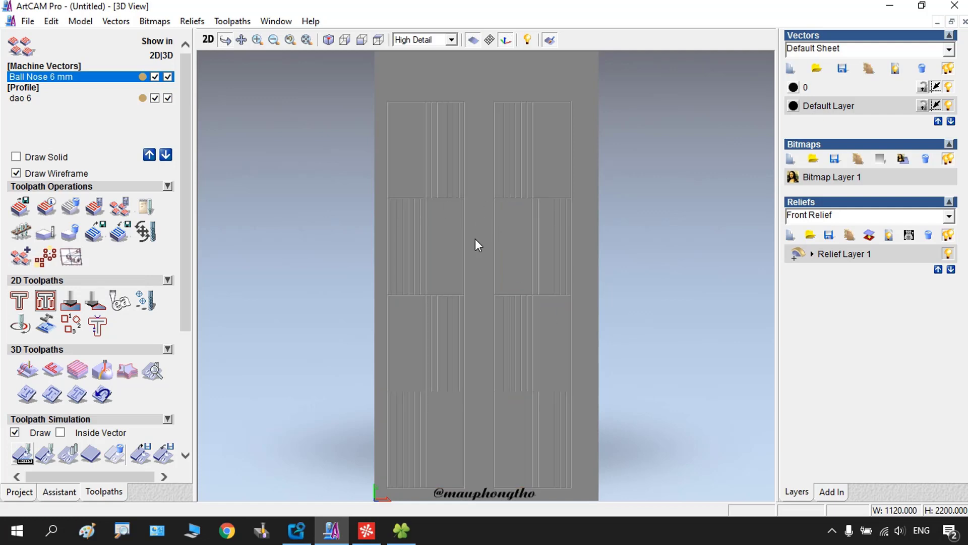
Step: Simulate the dao 6 profile toolpath at fast speed on top of the ball nose grooves
drag(33, 97, 28, 106)
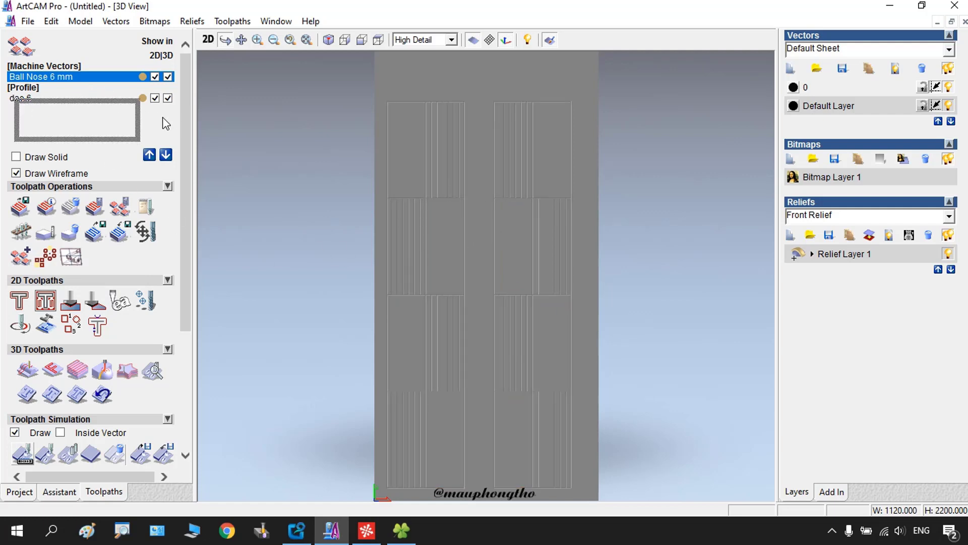
mouse_move(217, 186)
mouse_down()
mouse_move(441, 233)
mouse_move(484, 252)
mouse_move(501, 244)
mouse_move(507, 271)
mouse_up()
click(335, 529)
click(332, 529)
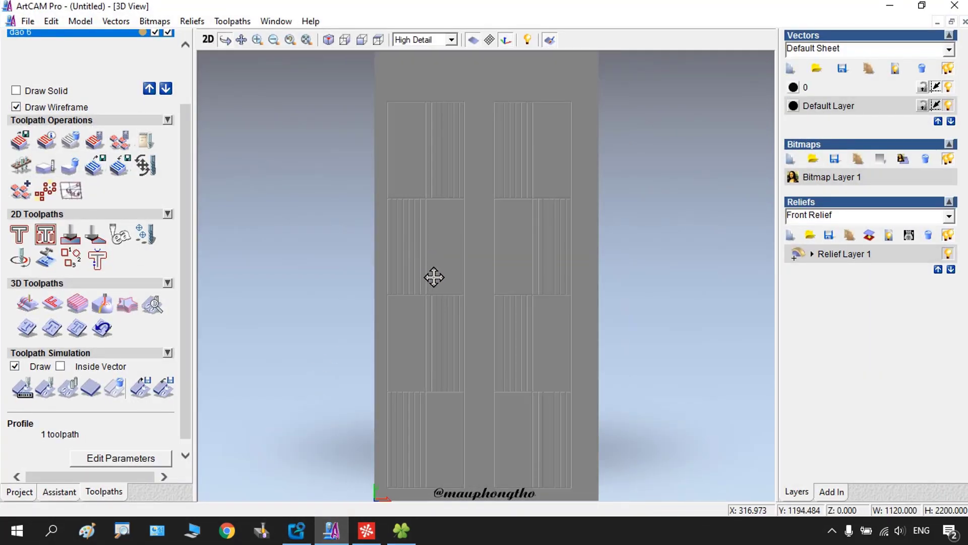
scroll(96, 99, up, 2)
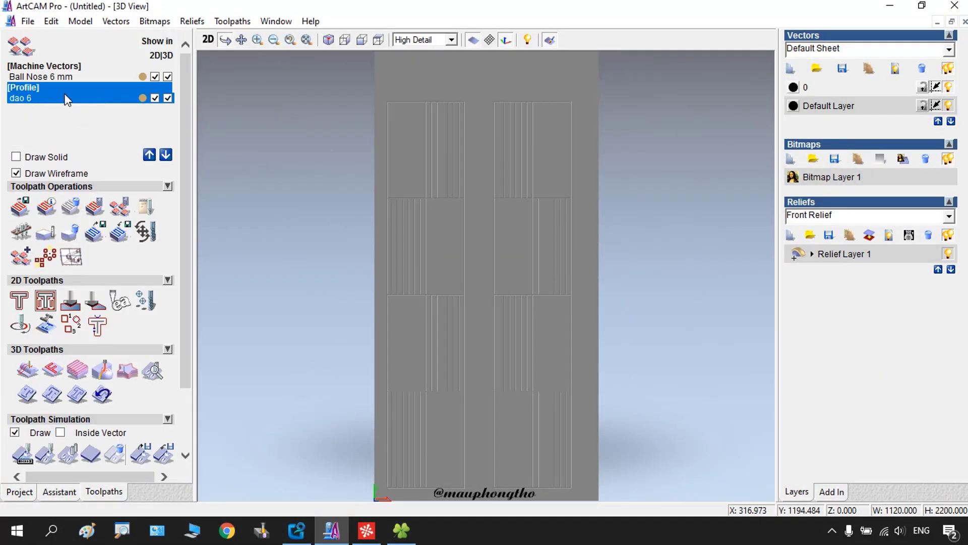
click(23, 455)
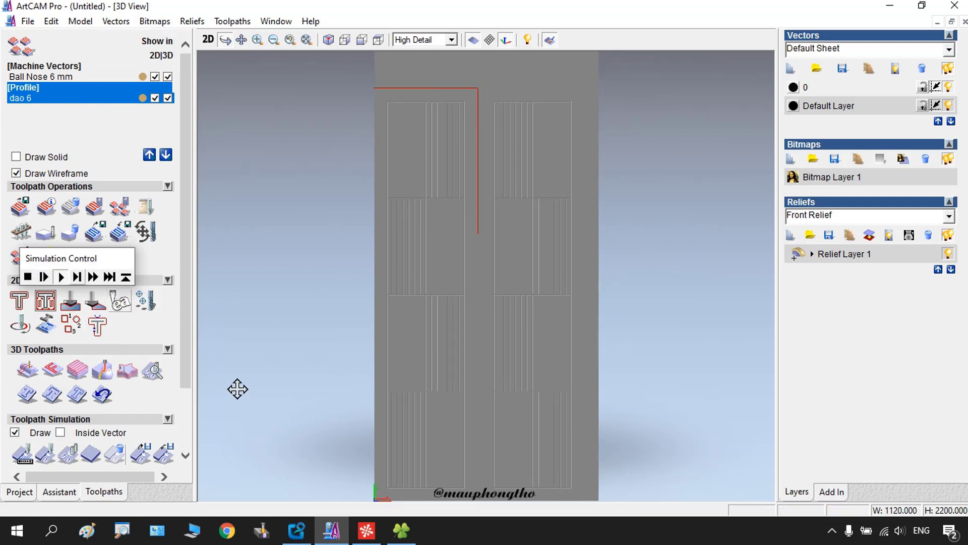
click(93, 276)
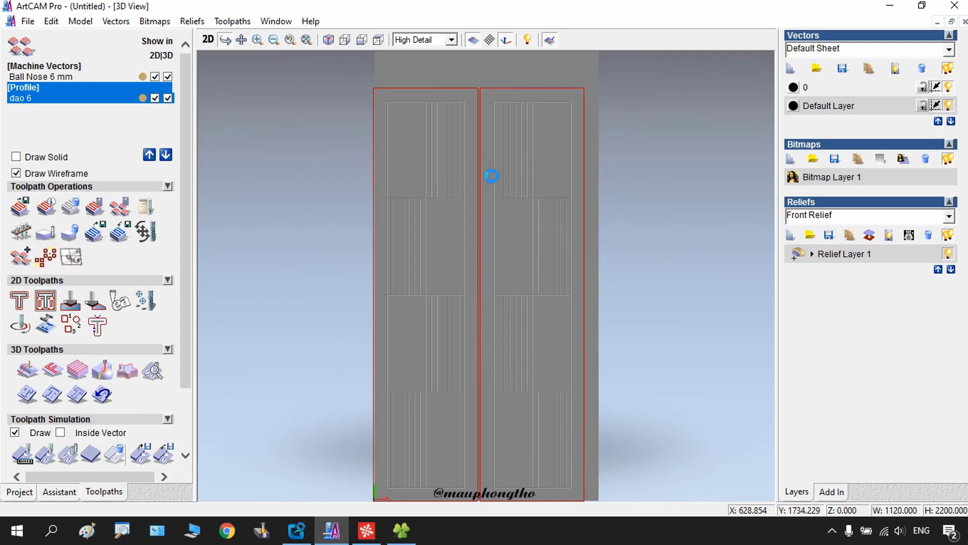
Step: Examine the simulated grooves and the gap cut between the two doors up close and from an angle
scroll(428, 138, up, 5)
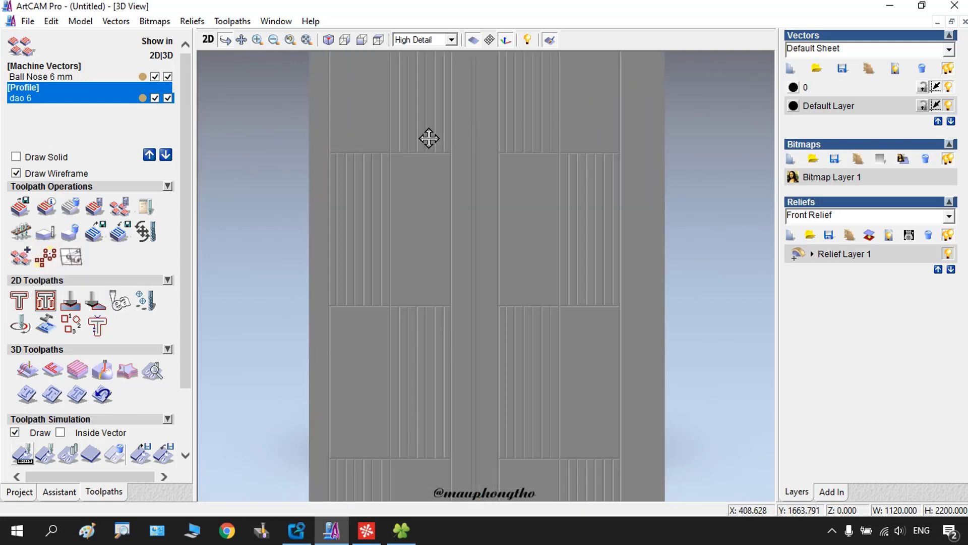
drag(276, 121, 342, 270)
scroll(324, 309, up, 5)
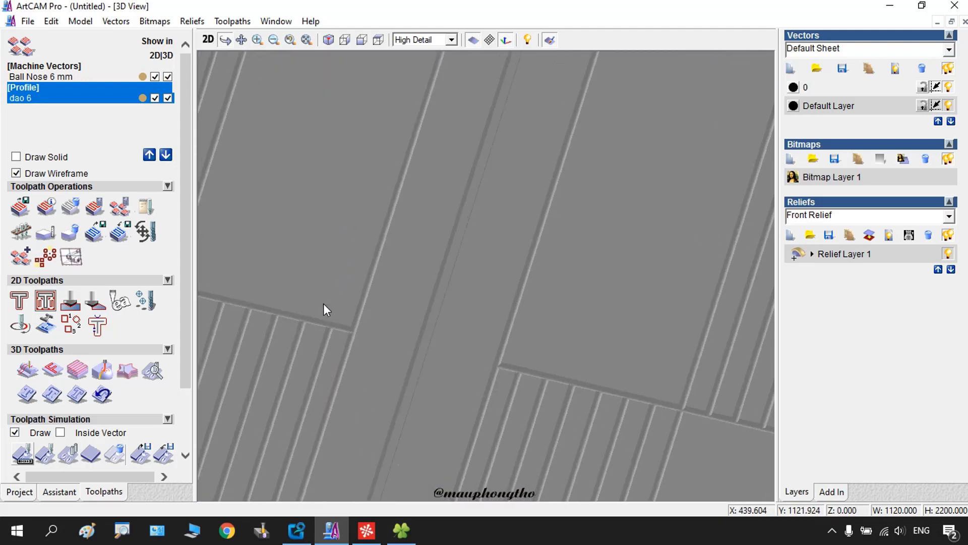
scroll(265, 262, down, 10)
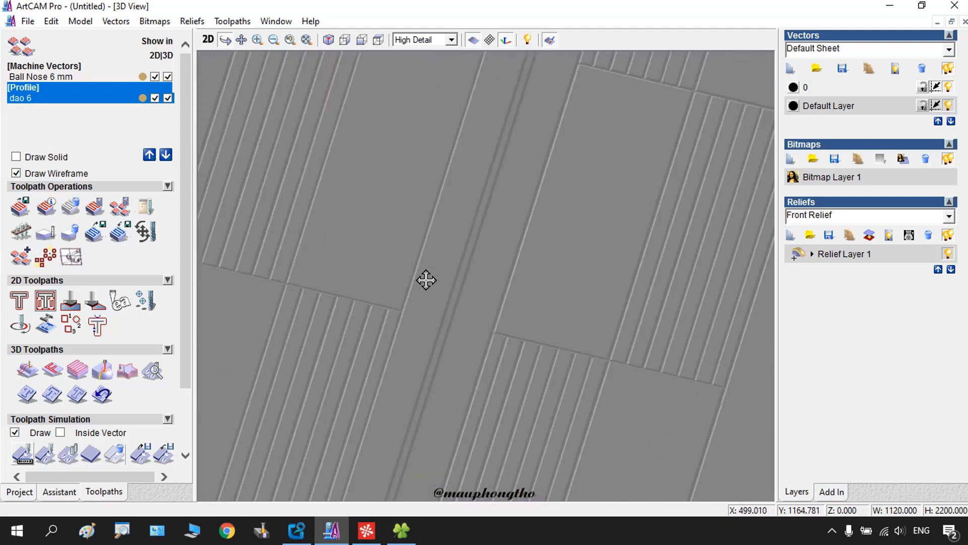
scroll(430, 280, down, 3)
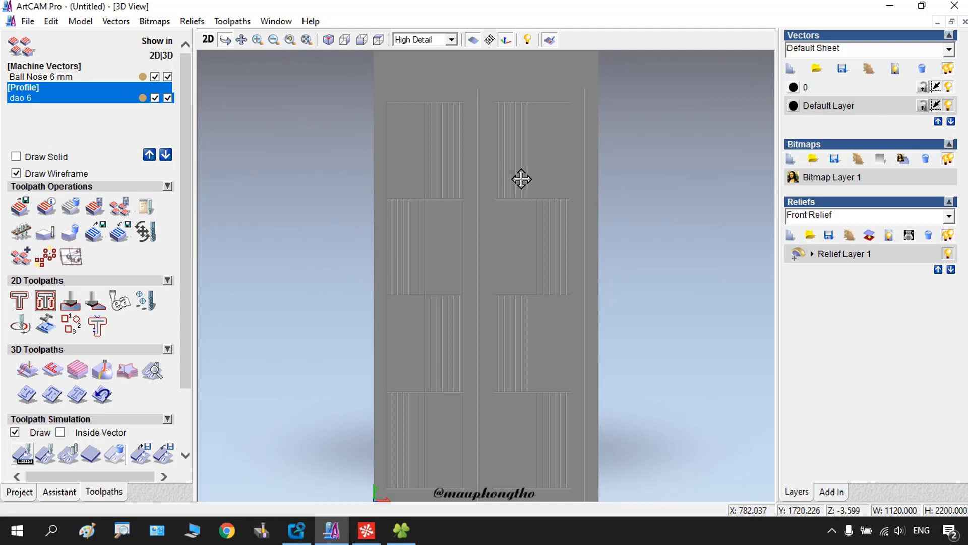
scroll(480, 212, up, 1)
scroll(487, 219, down, 1)
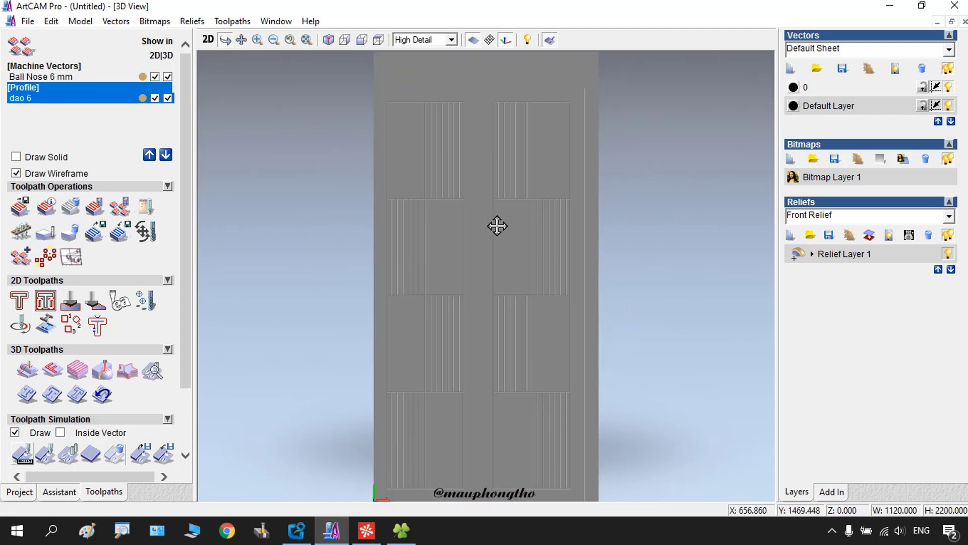
scroll(573, 106, up, 3)
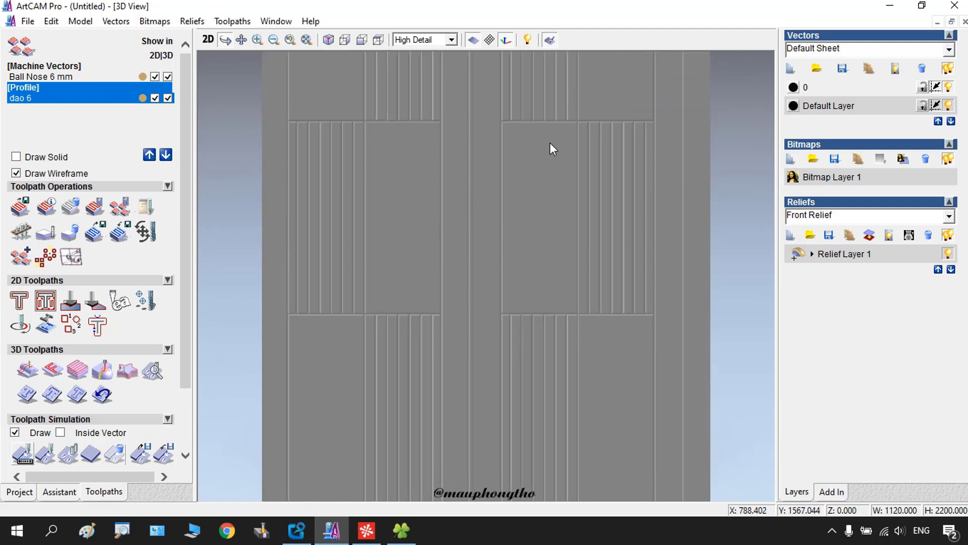
scroll(536, 156, down, 3)
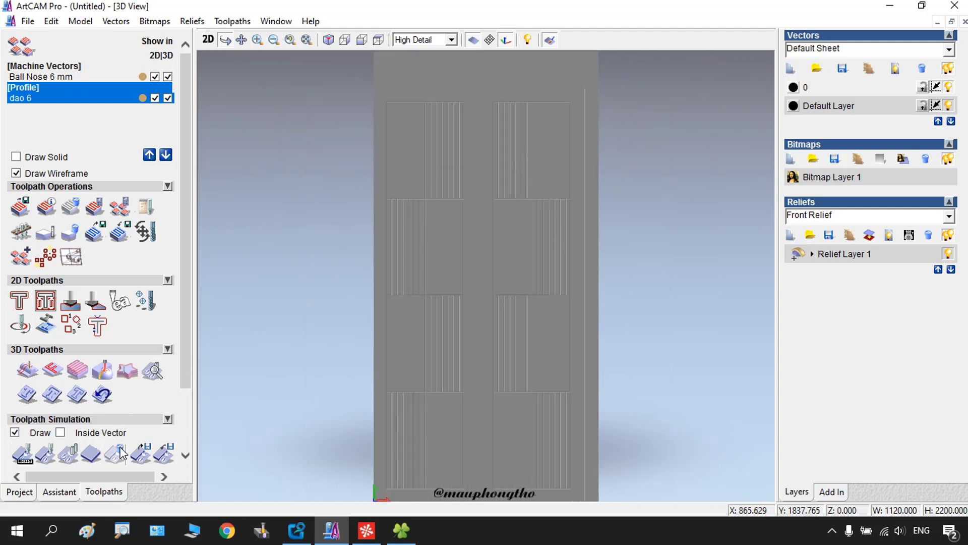
Step: Apply the Bronze shading setup to the simulated doors, close the lights and material settings and restore the top view
scroll(151, 390, down, 3)
click(59, 491)
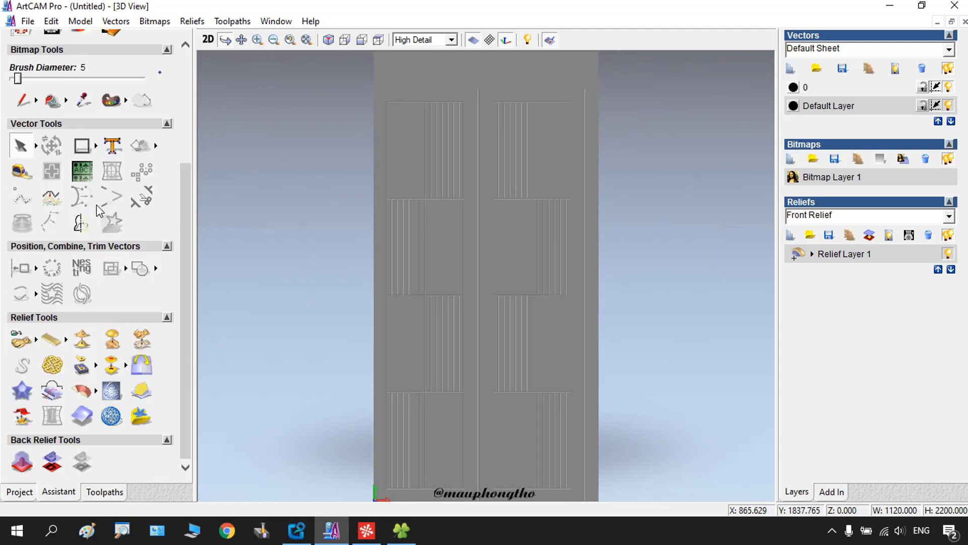
scroll(85, 201, up, 5)
click(80, 194)
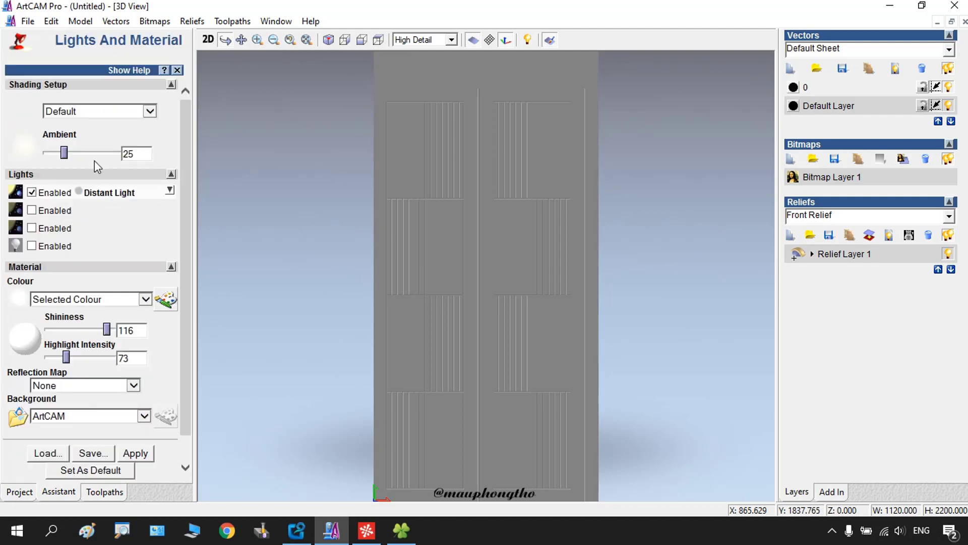
click(146, 104)
click(77, 125)
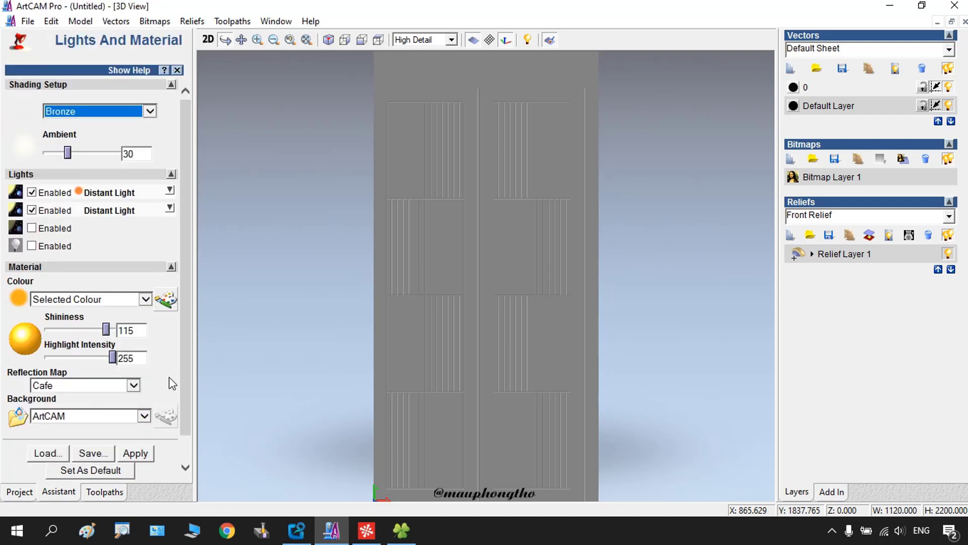
click(144, 426)
scroll(464, 193, up, 10)
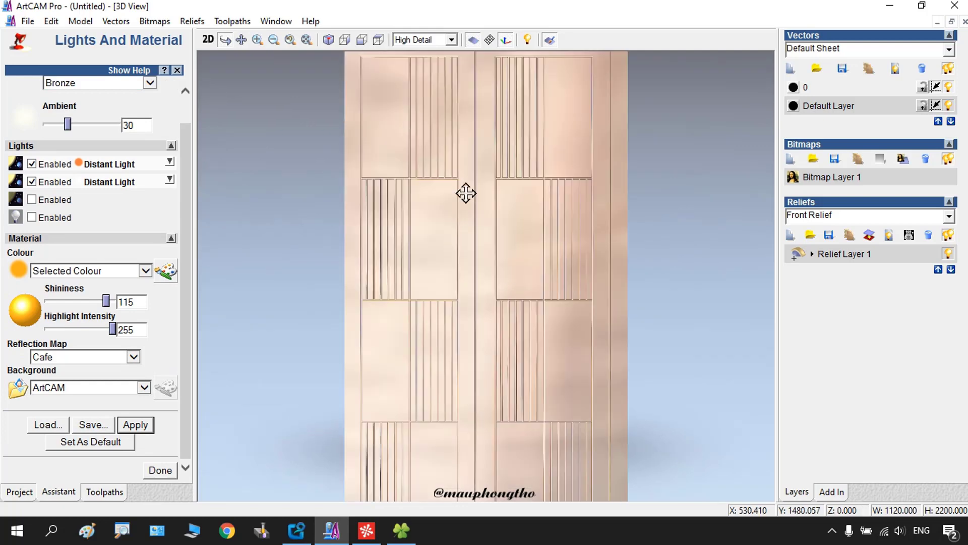
scroll(507, 246, down, 2)
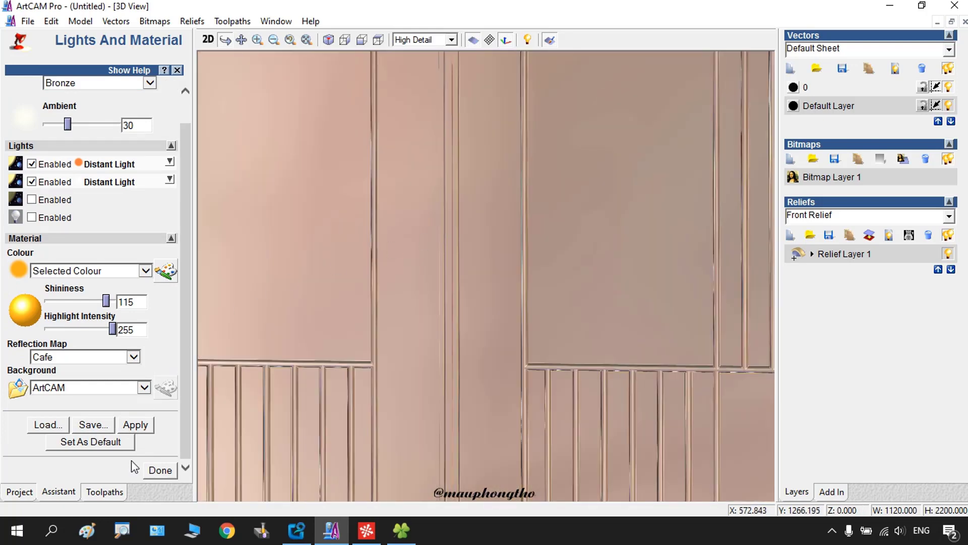
click(159, 470)
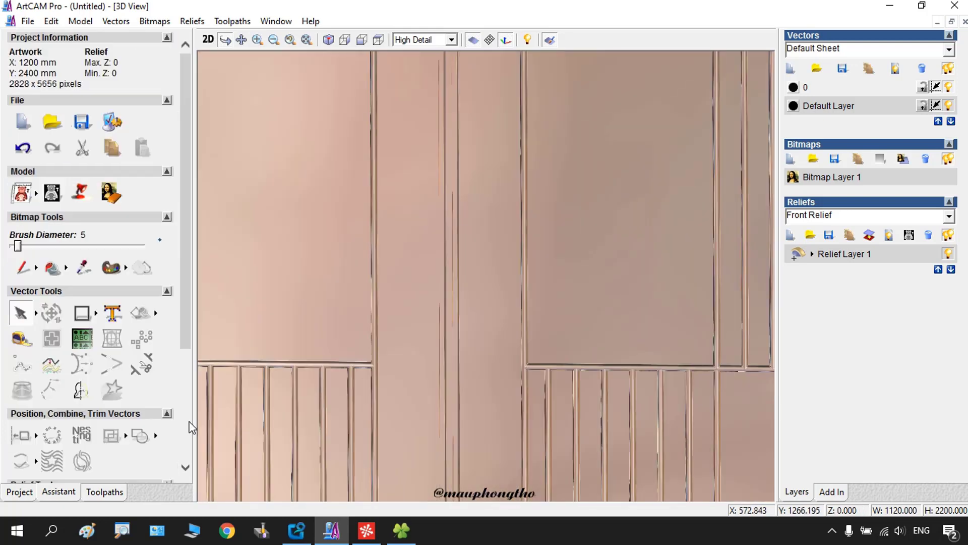
key(F3)
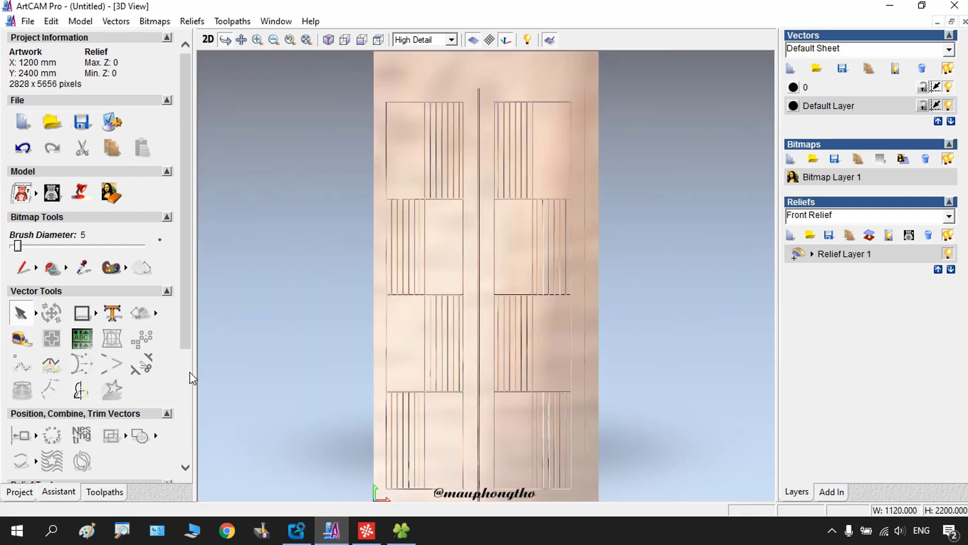
scroll(115, 478, down, 3)
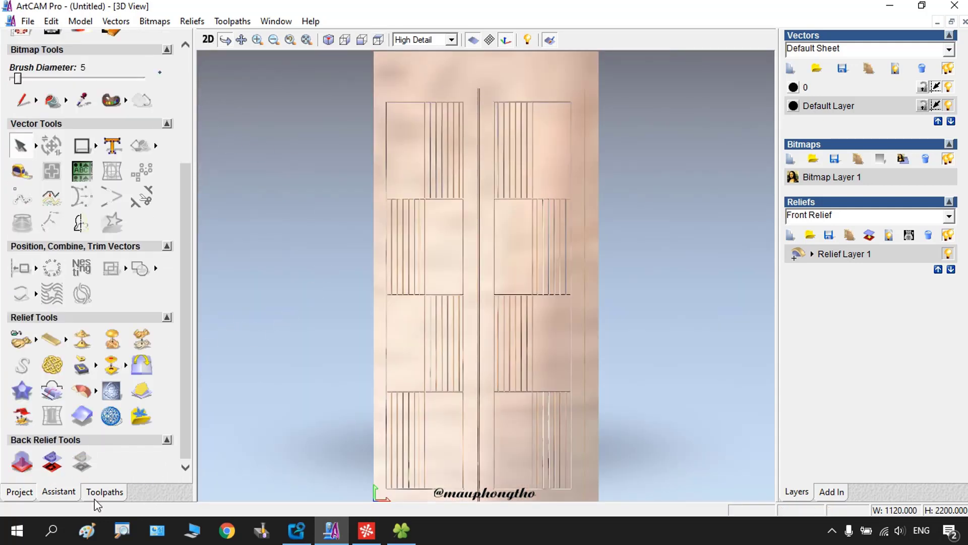
Step: Return to the 2D view and select the machined pair of doors on the sheet
click(96, 492)
click(93, 383)
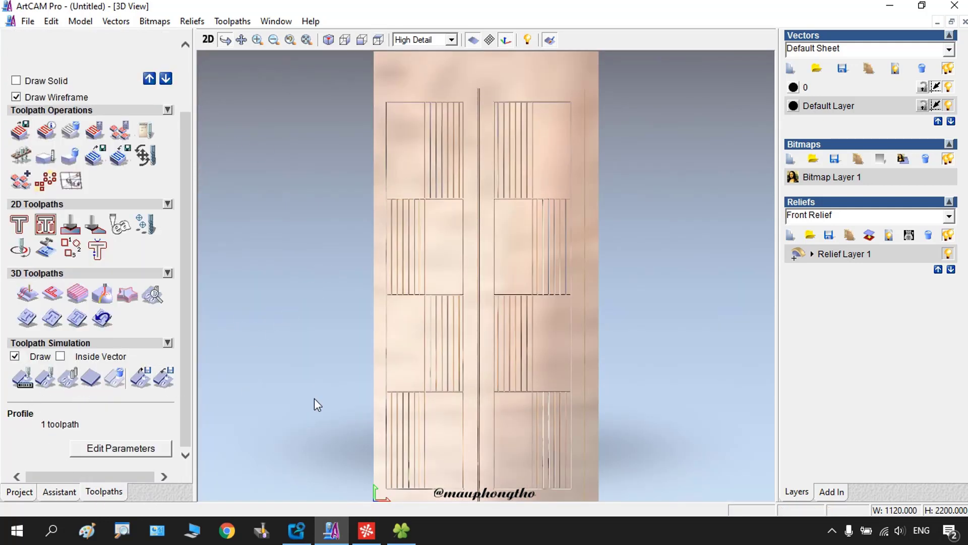
click(208, 40)
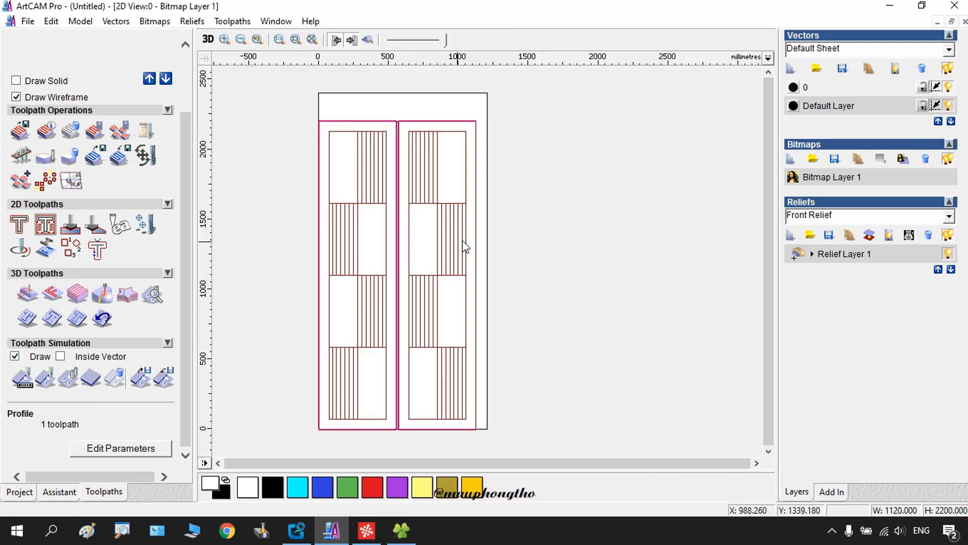
scroll(462, 244, down, 3)
drag(492, 166, 687, 398)
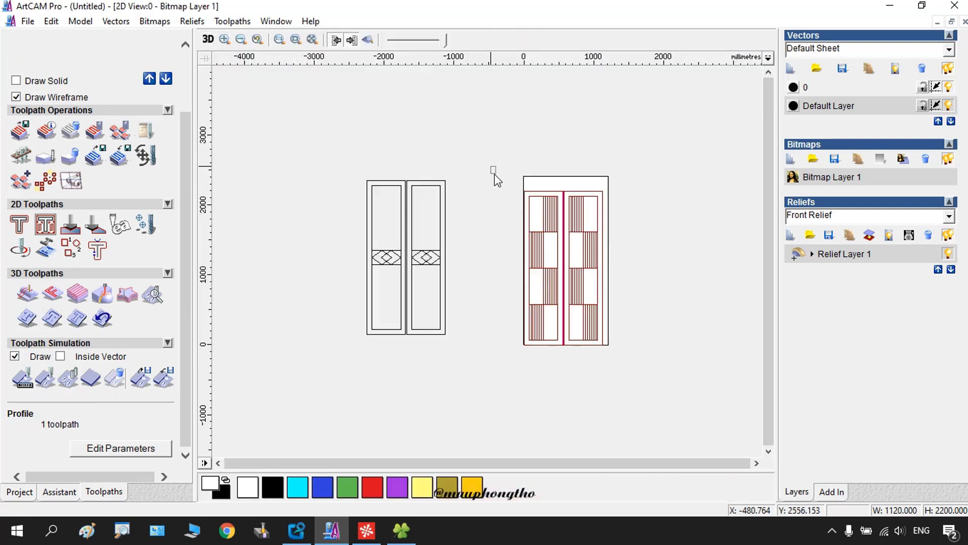
Step: Save the dao 6 profile toolpath in Larken_mm (*.nc) format to the Desktop, replacing the file dao 6 mdf 18
click(21, 130)
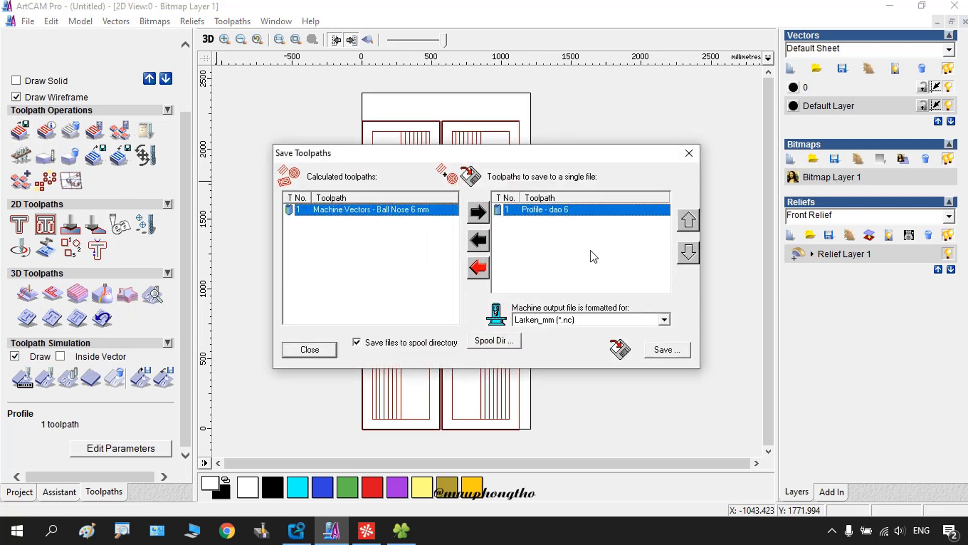
click(586, 240)
click(559, 209)
click(667, 350)
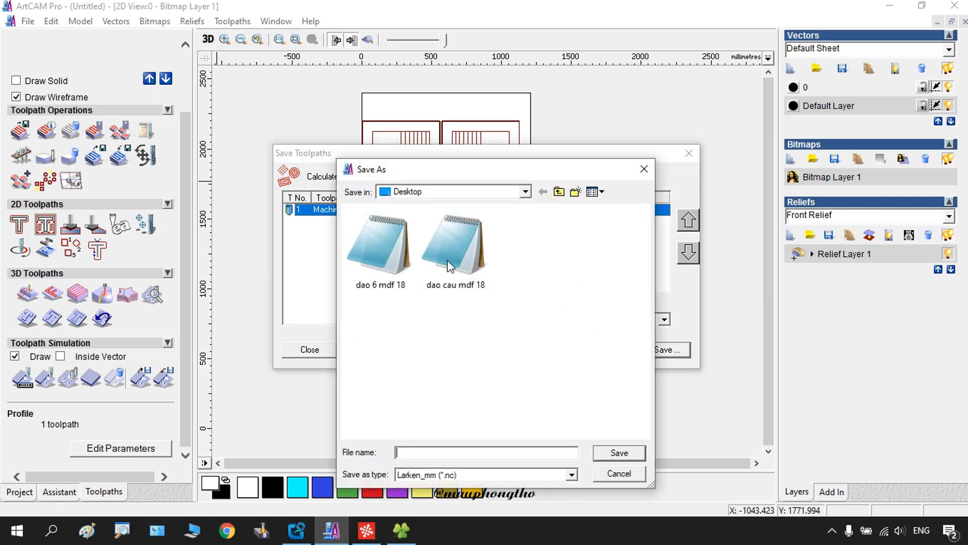
drag(513, 174, 731, 155)
double_click(606, 225)
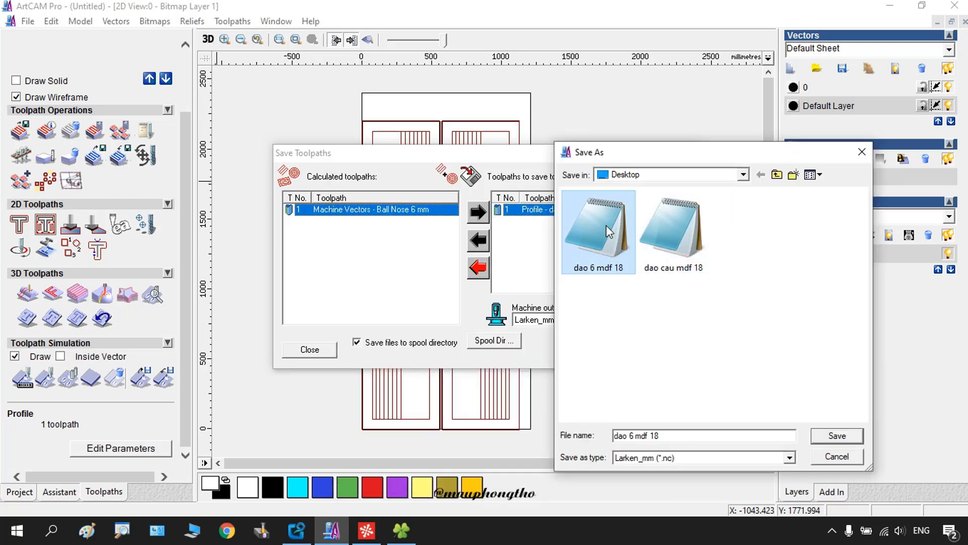
click(524, 268)
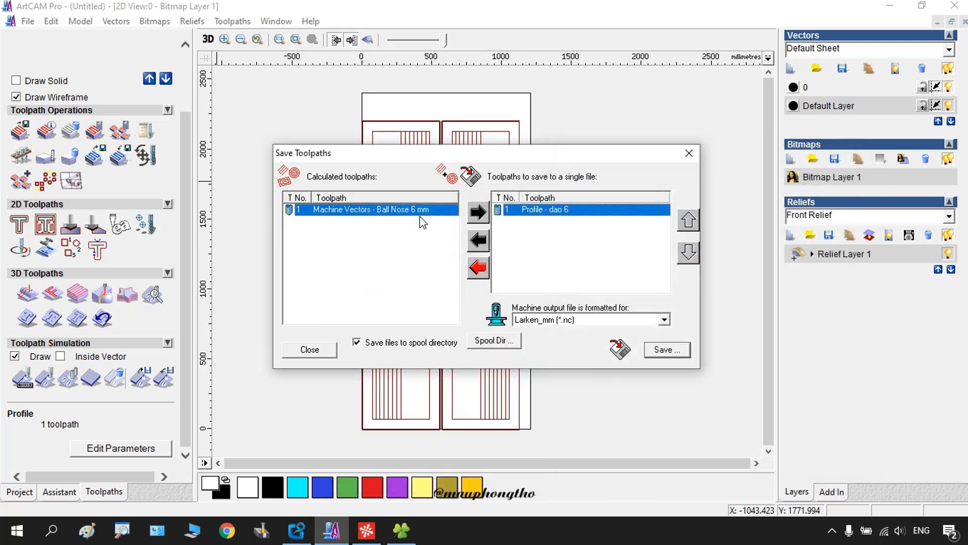
Step: Save only the Ball Nose 6 mm machine-vectors toolpath in Larken_mm (*.nc) format, replacing dao cau mdf 18 on the Desktop
click(479, 239)
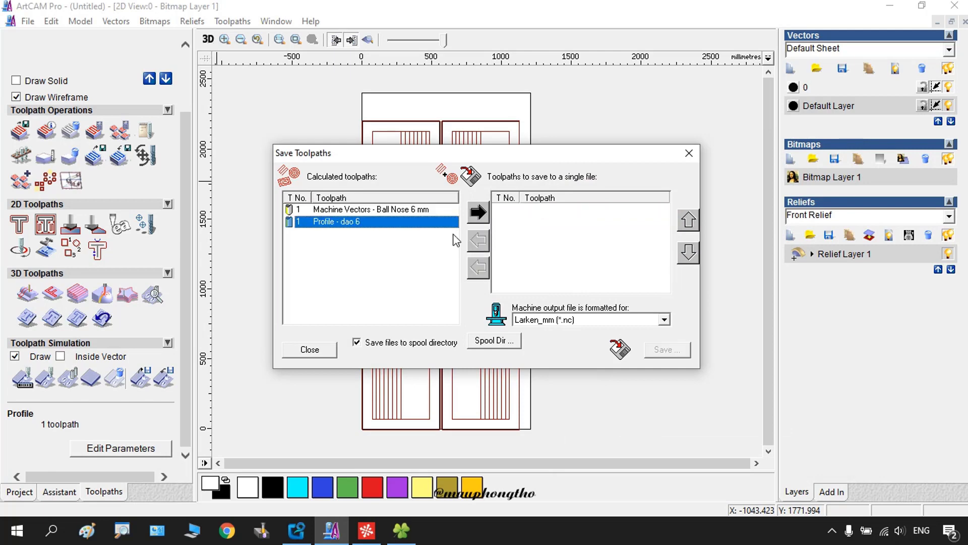
click(407, 209)
click(478, 212)
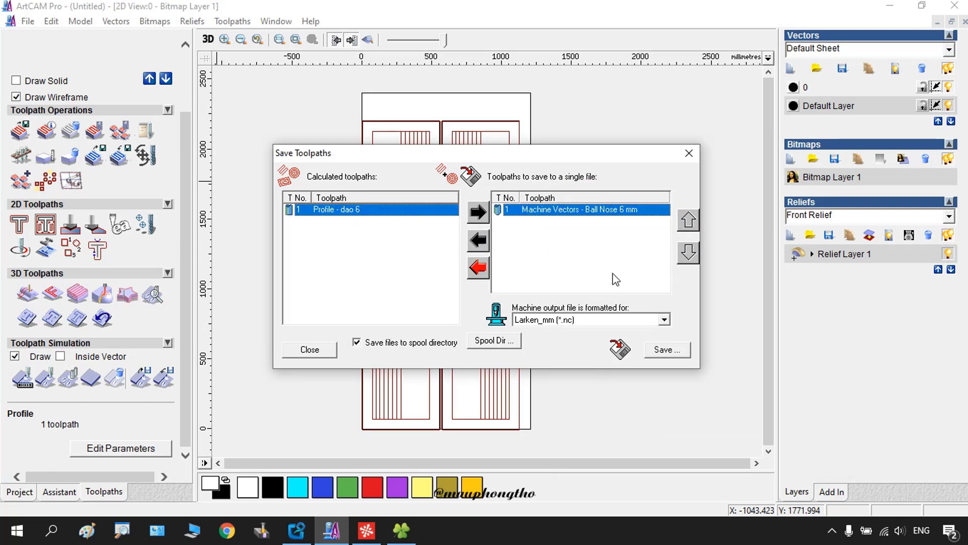
click(674, 353)
double_click(689, 229)
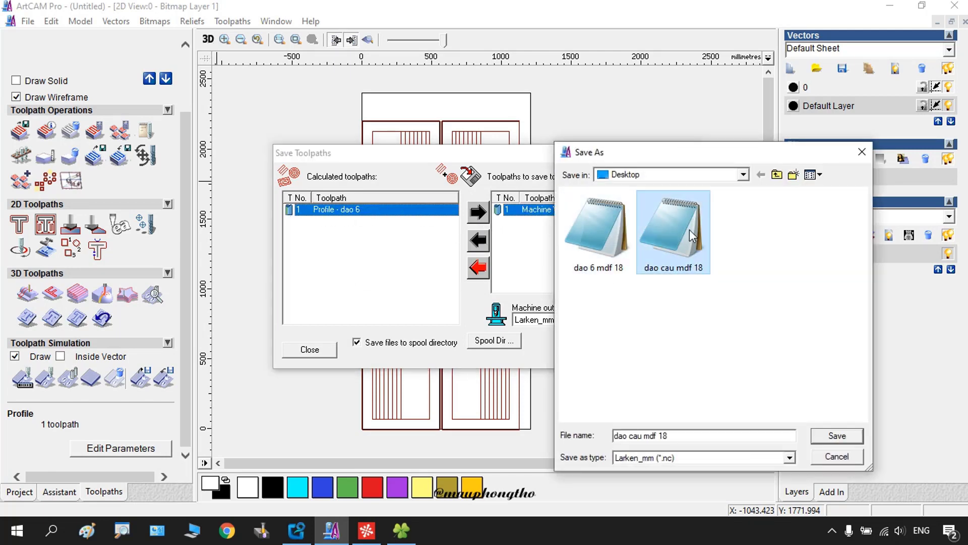
click(528, 268)
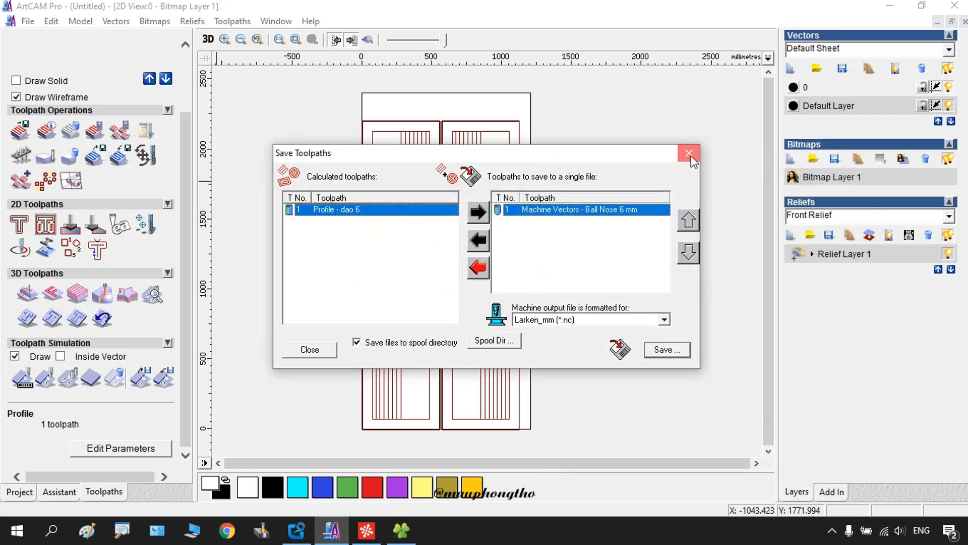
click(688, 153)
Step: Delete the machined doors from the sheet together with their toolpath previews and underlying toolpaths
drag(313, 106, 584, 446)
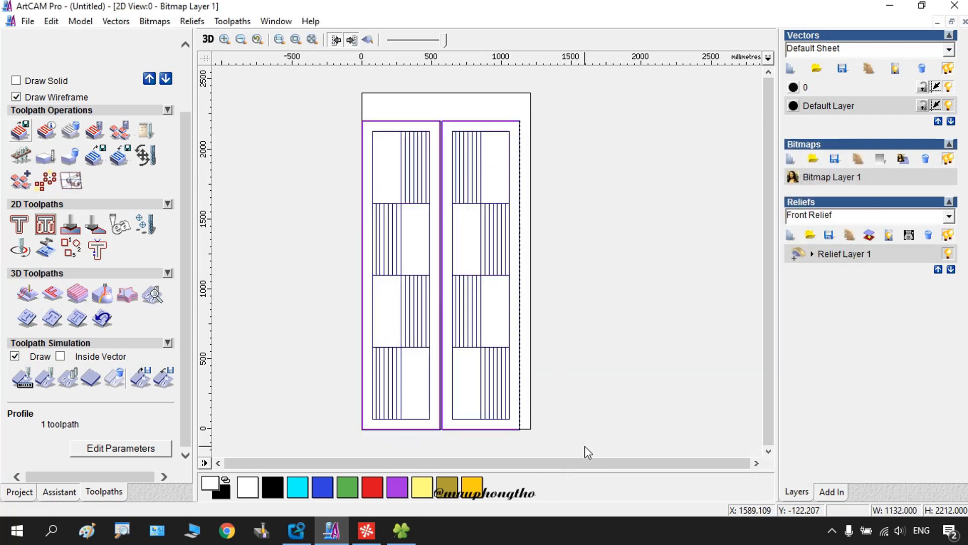
key(Delete)
click(509, 295)
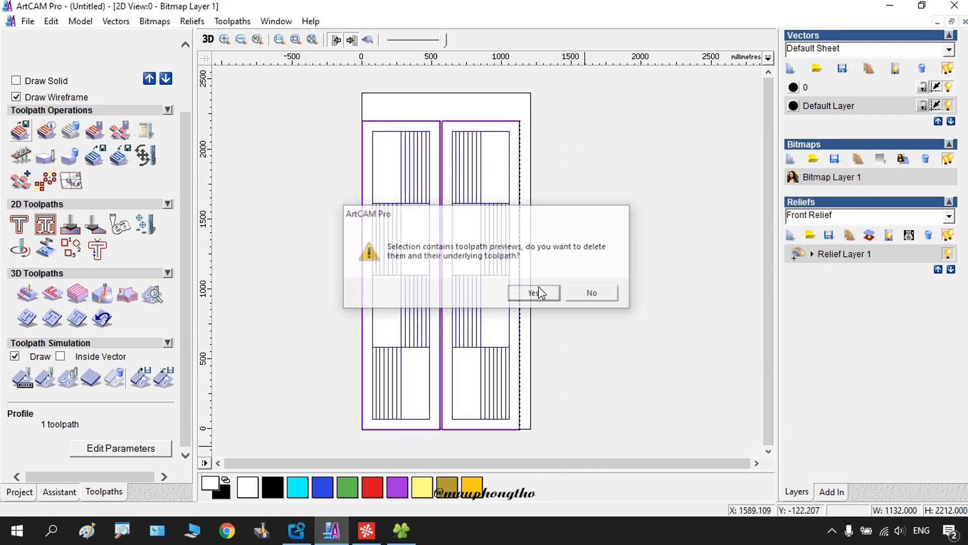
click(535, 291)
Step: Move the diamond-pattern doors onto the sheet by setting their lower-left corner to X 0, Y 0, and deselect them
drag(311, 143, 477, 337)
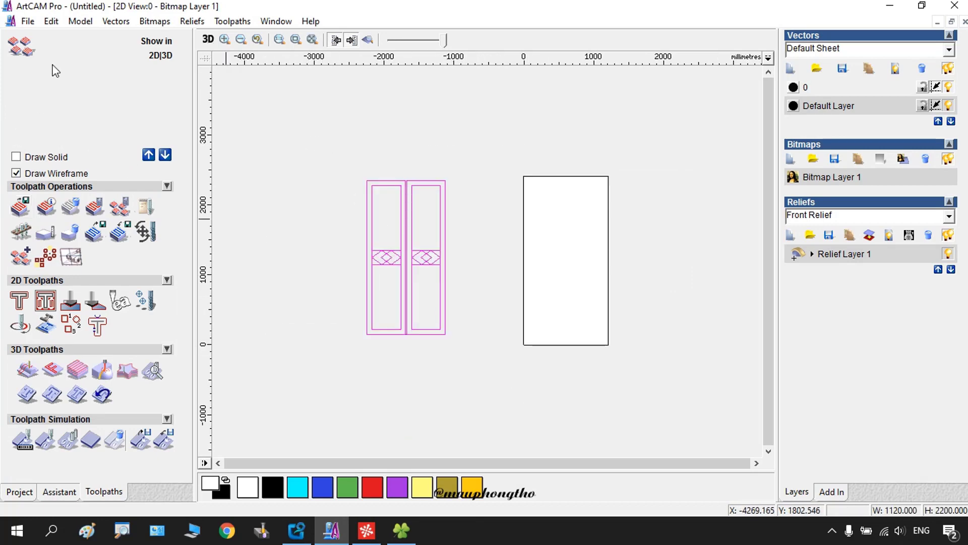
click(117, 23)
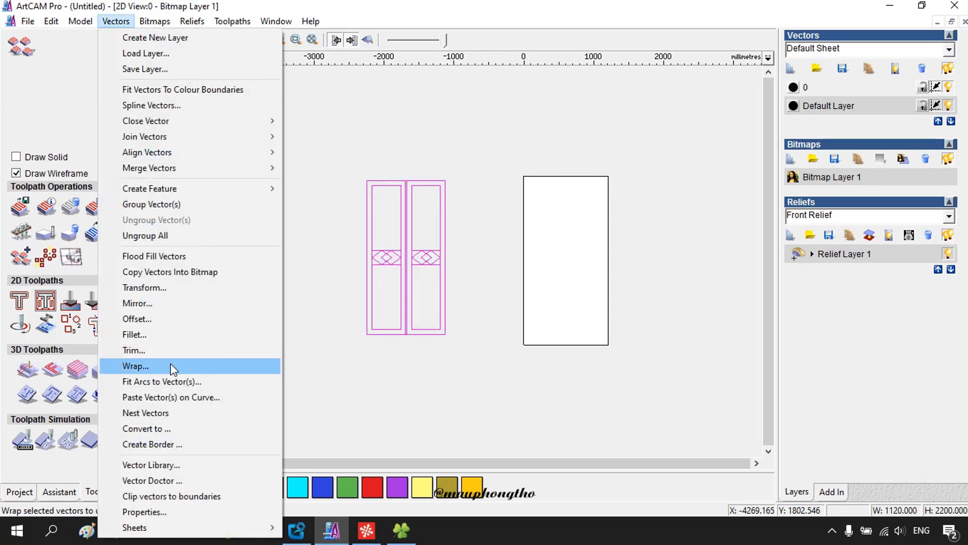
click(162, 289)
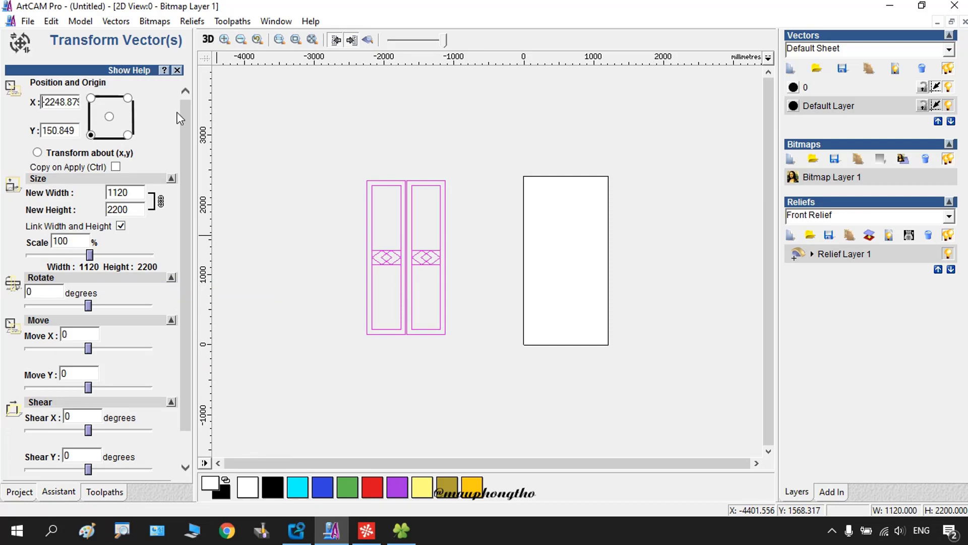
double_click(59, 103)
text(0)
click(69, 130)
text(0)
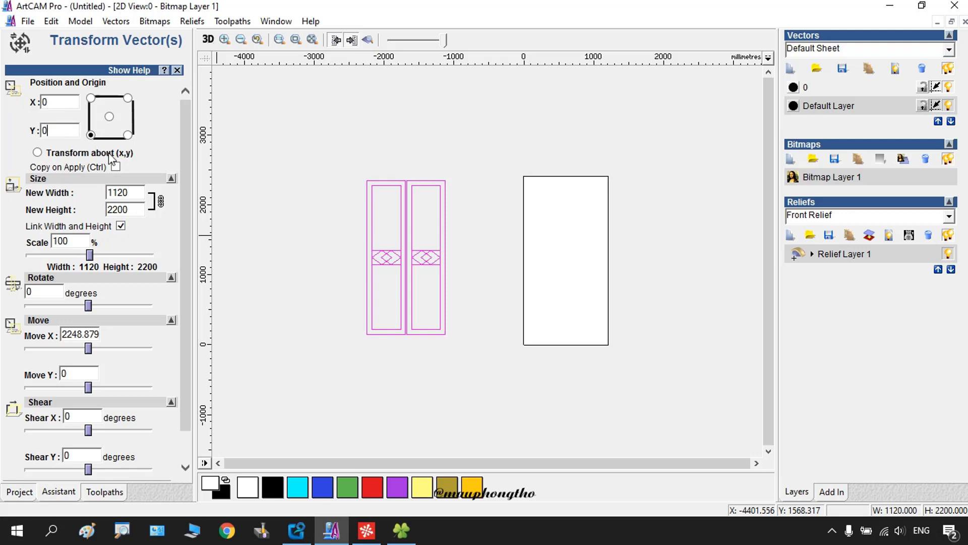
scroll(186, 302, down, 2)
click(113, 460)
click(167, 462)
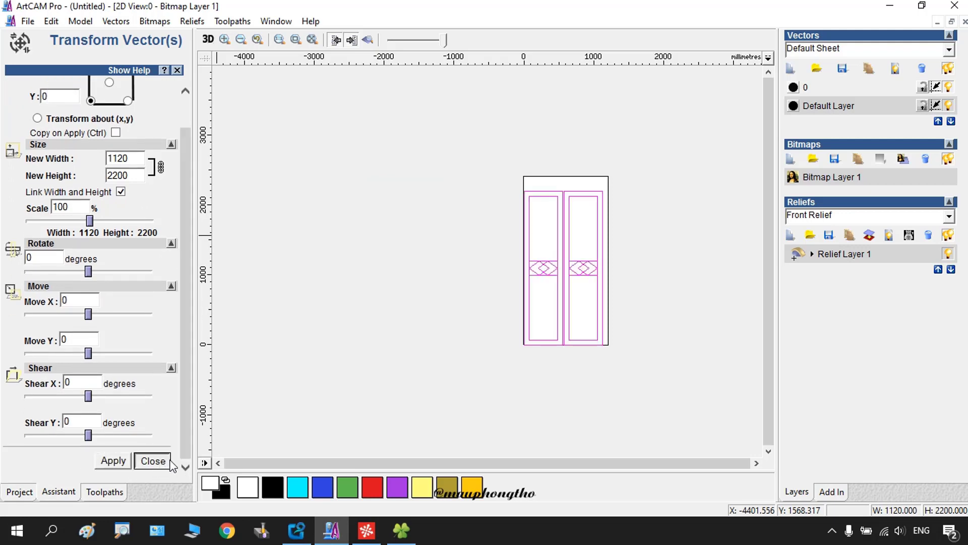
scroll(589, 321, up, 1)
click(654, 305)
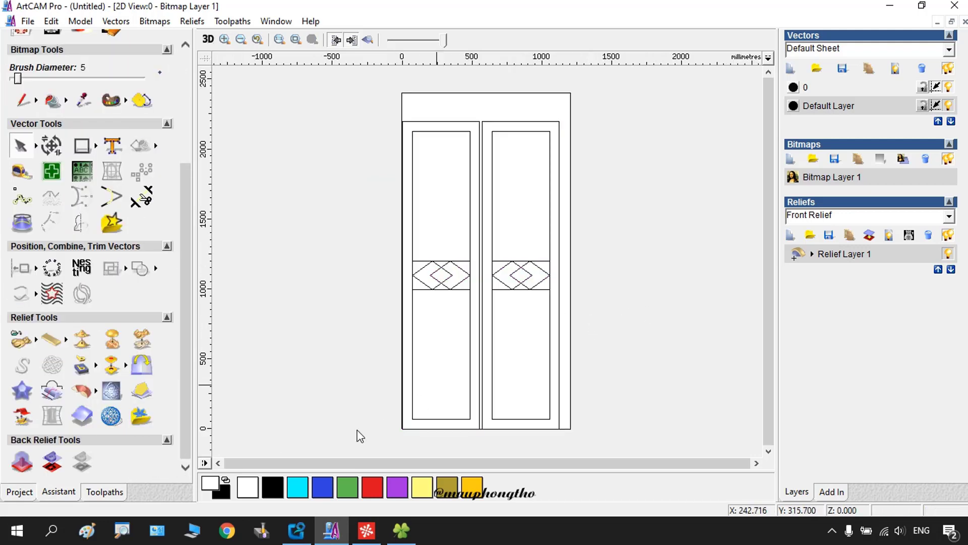
Step: Start a Machine Vectors toolpath on both doors' inner panel and diamond vectors with a finish depth of 6 mm
click(104, 491)
click(20, 325)
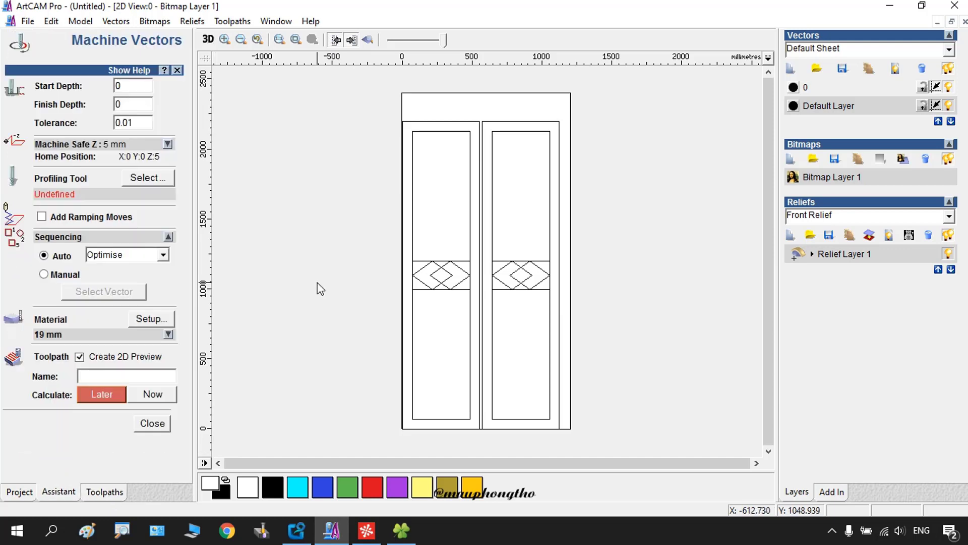
mouse_move(388, 129)
mouse_down()
mouse_move(467, 211)
mouse_move(608, 422)
mouse_up()
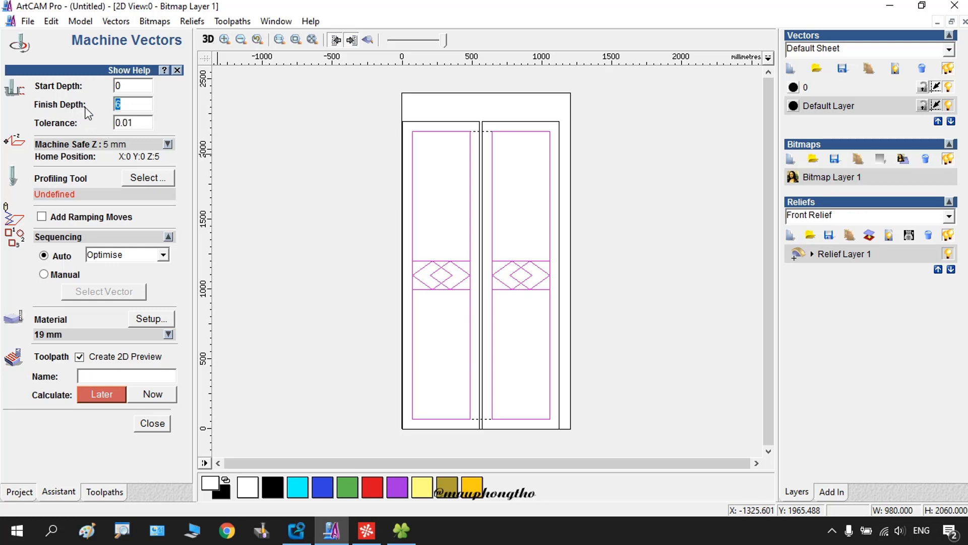
Step: Choose the V-Bit 32 mm 90 degree as the profiling tool and set its stepdown to 6 mm
click(157, 181)
scroll(427, 284, down, 4)
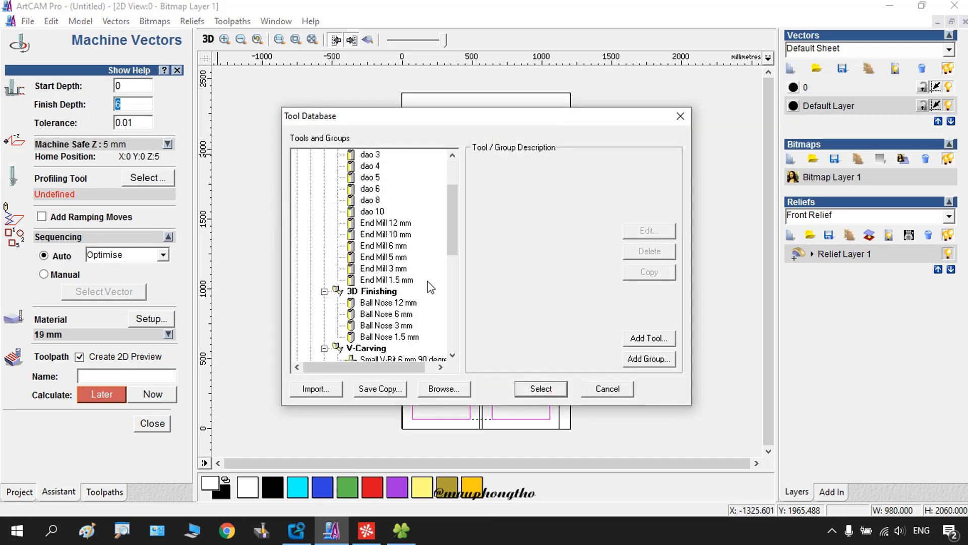
scroll(429, 284, down, 1)
click(418, 270)
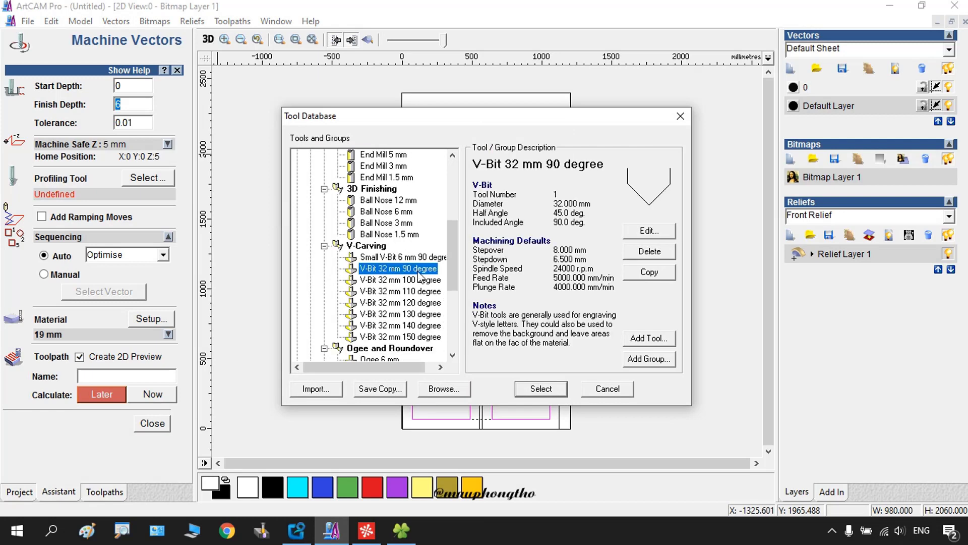
double_click(407, 272)
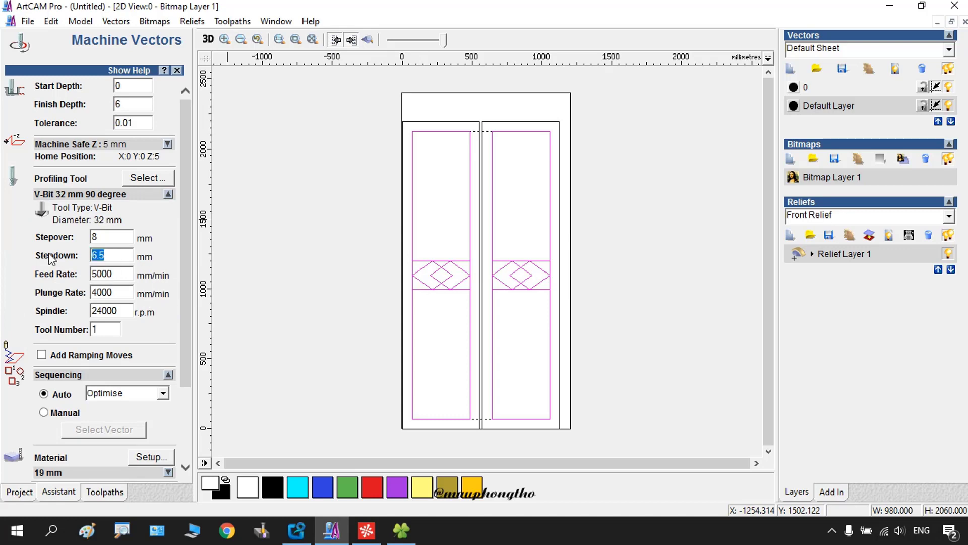
drag(185, 296, 185, 369)
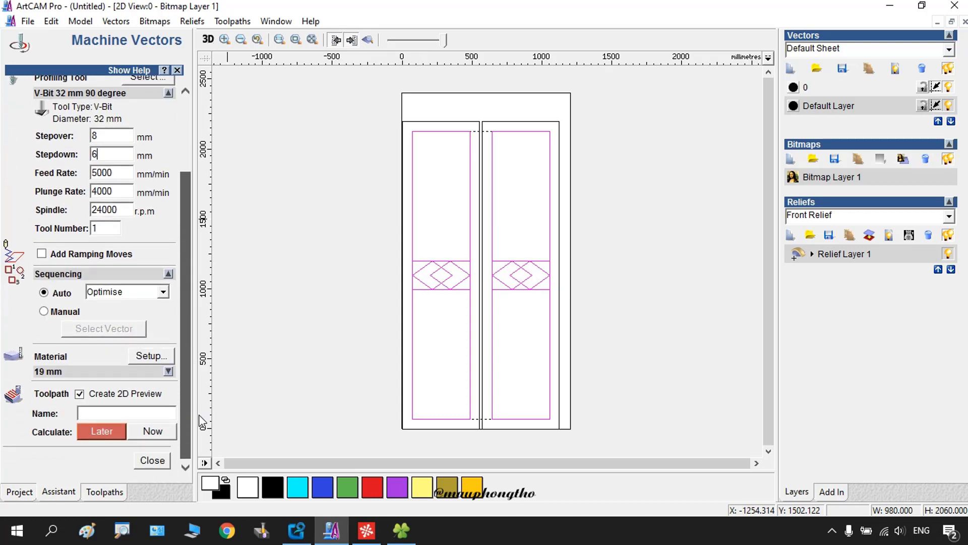
Step: Accept the 19 mm material setup with zero top offset and calculate the V-bit machine-vectors toolpath
click(161, 356)
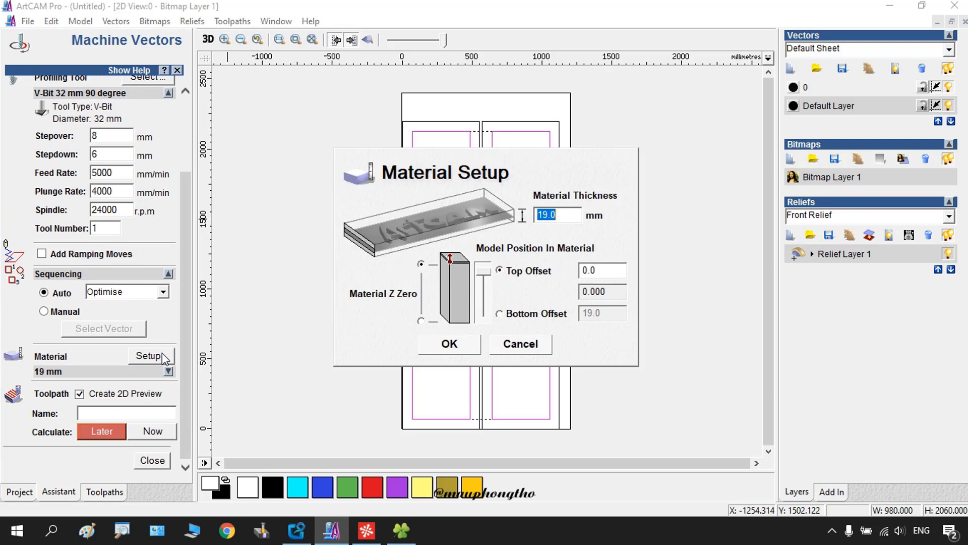
click(458, 343)
click(152, 431)
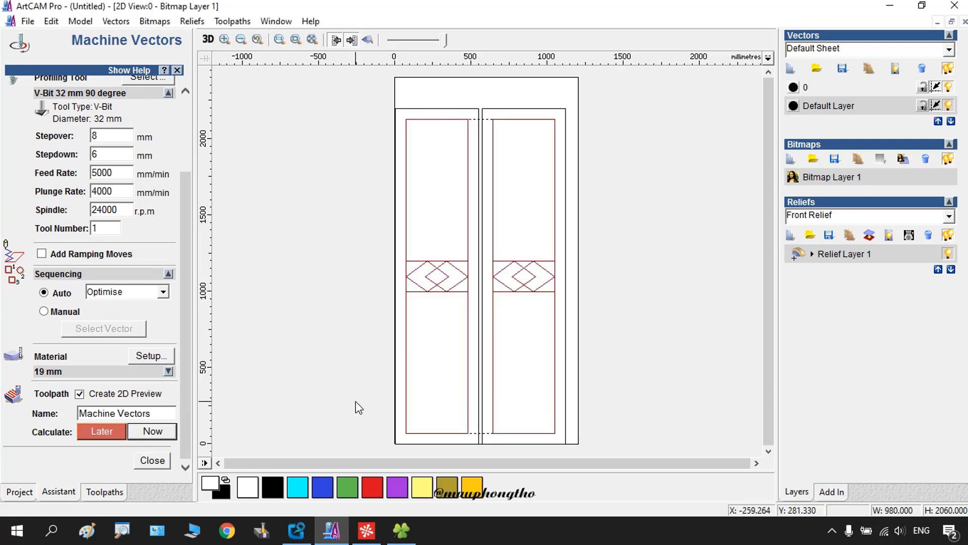
click(152, 460)
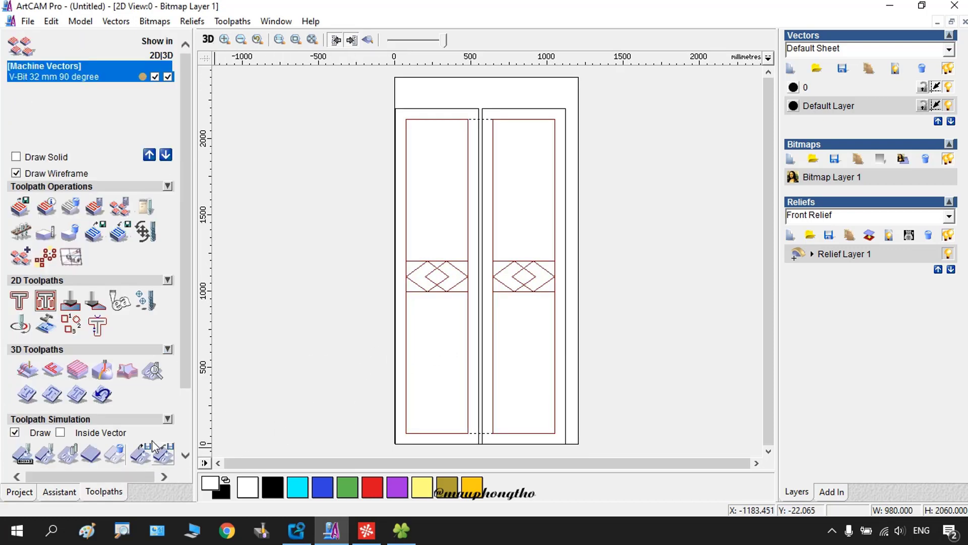
Step: Set up an outside profiling toolpath with finish depth 19 mm, the dao 6 tool and a 9.5 mm stepdown
click(22, 300)
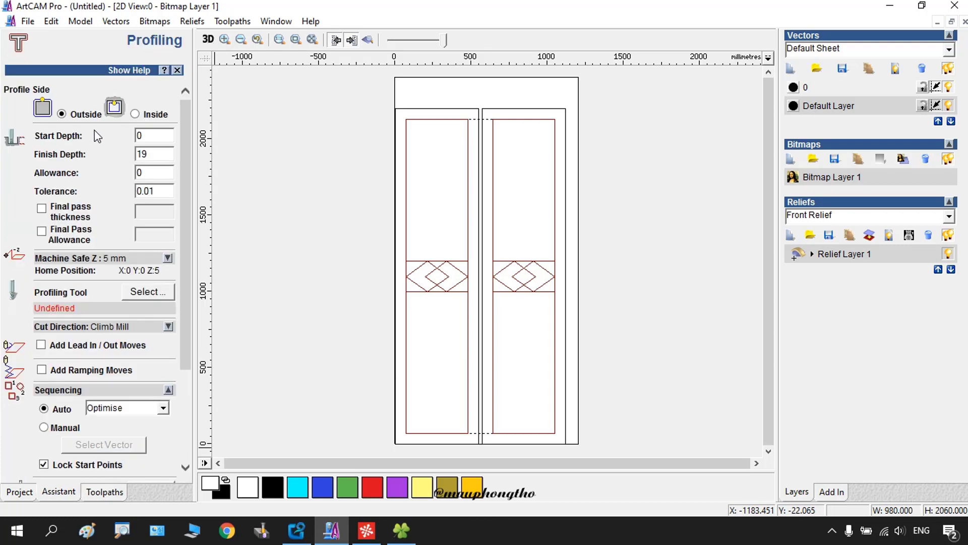
click(143, 293)
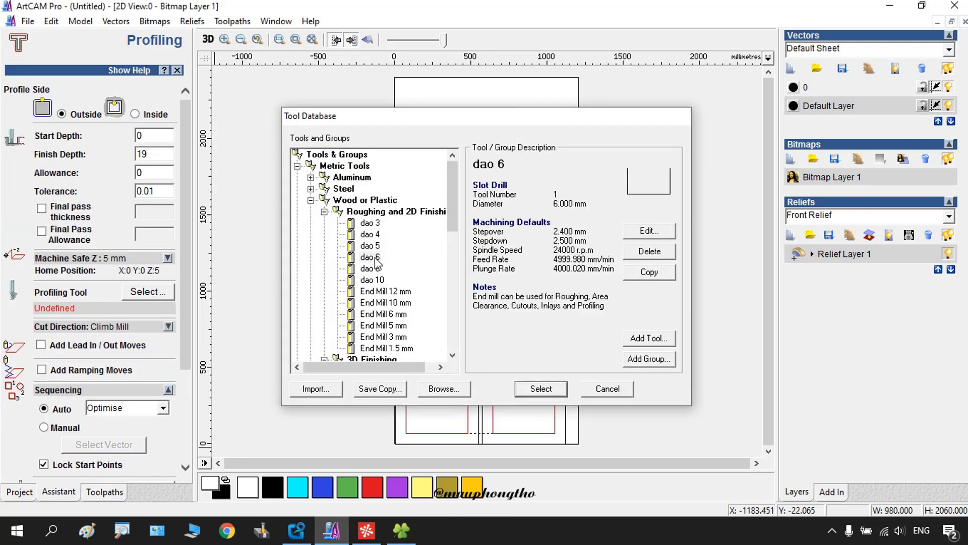
double_click(374, 257)
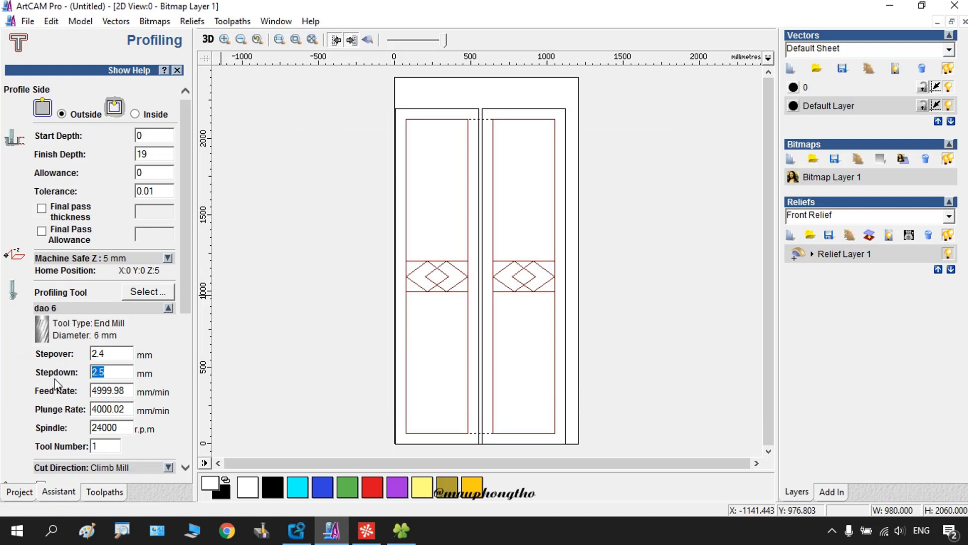
drag(192, 309, 179, 452)
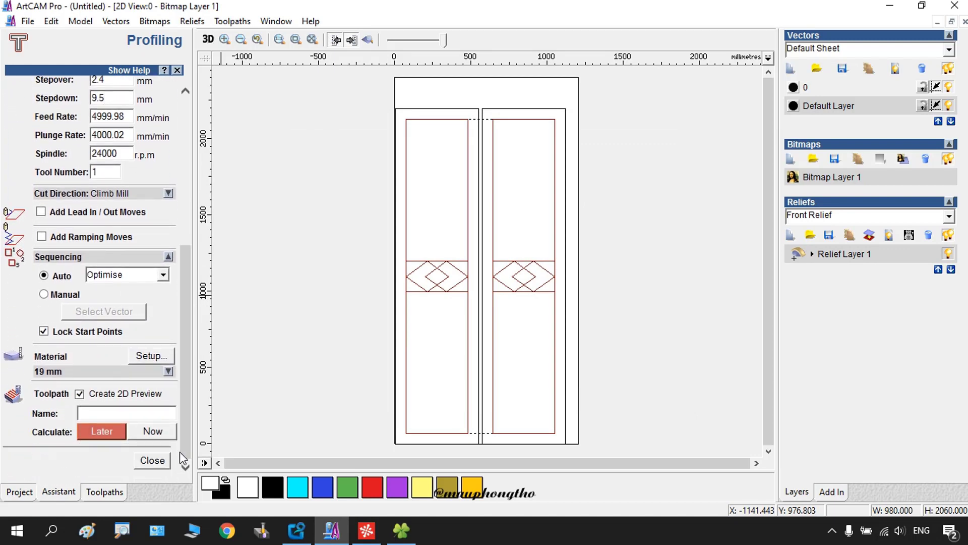
Step: Select both outer door outlines and calculate the profile toolpath for them
click(476, 107)
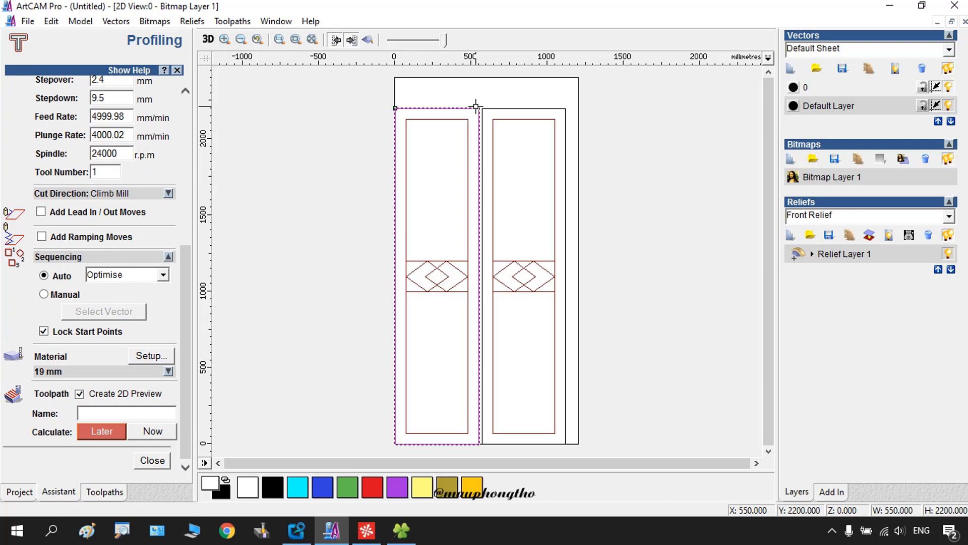
shift+click(513, 109)
click(154, 432)
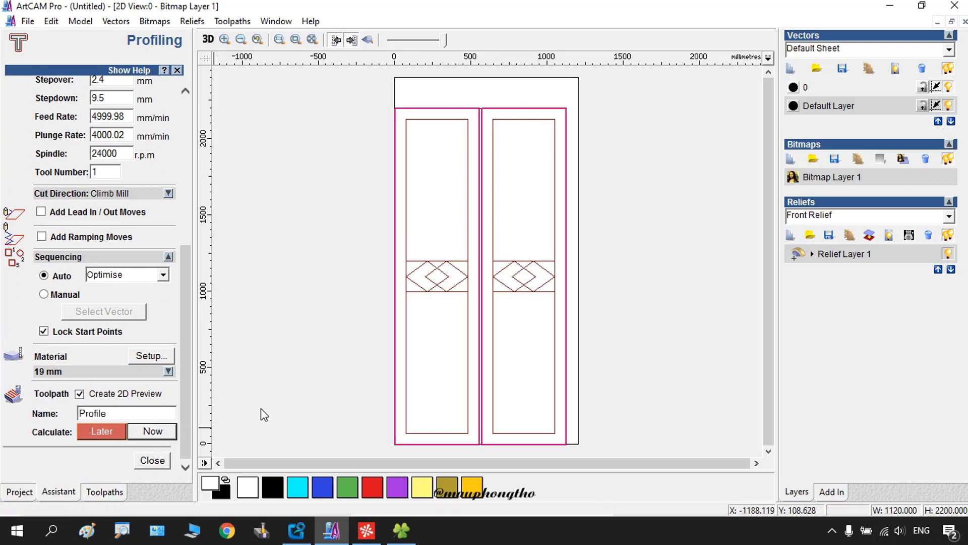
click(152, 461)
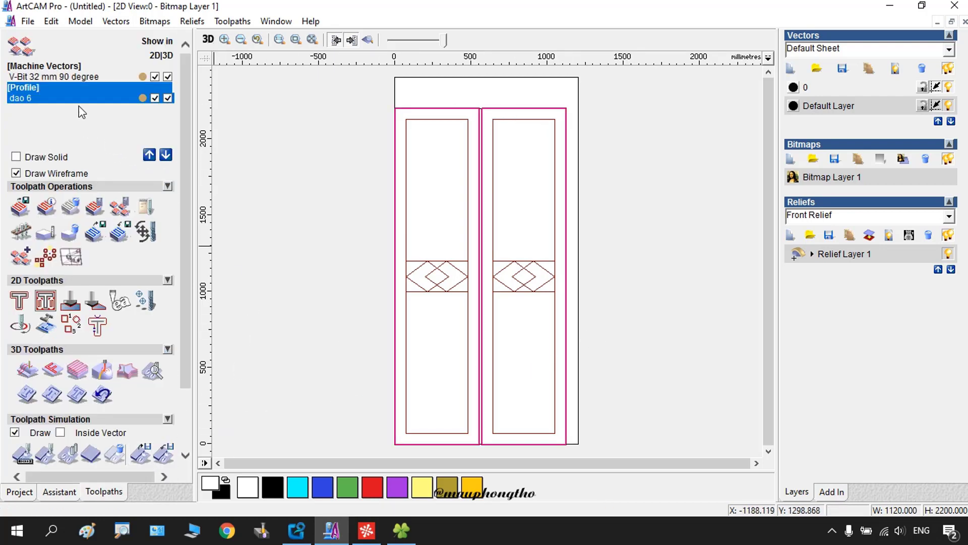
Step: Simulate the V-Bit 32 mm 90 degree machine-vectors toolpath on the door panel in the 3D view
click(80, 76)
click(206, 40)
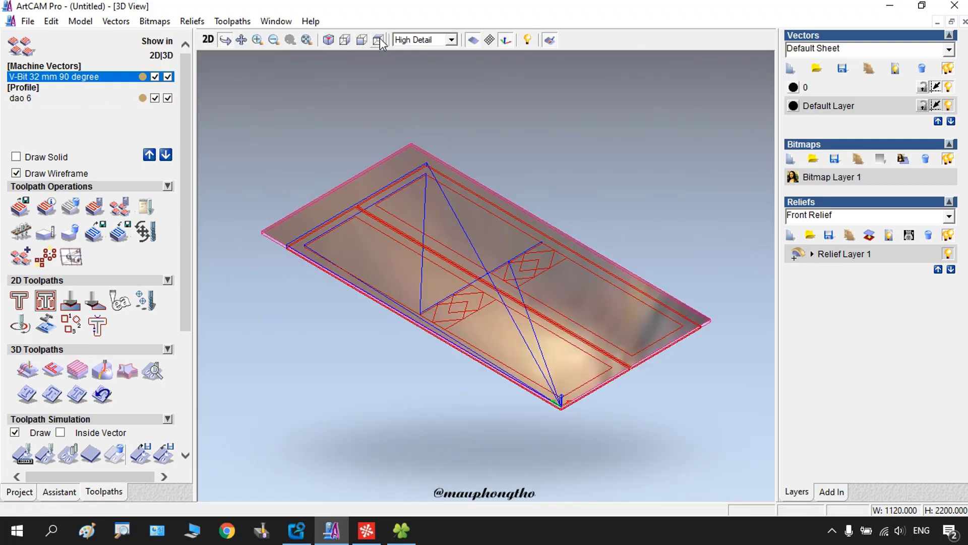
click(379, 39)
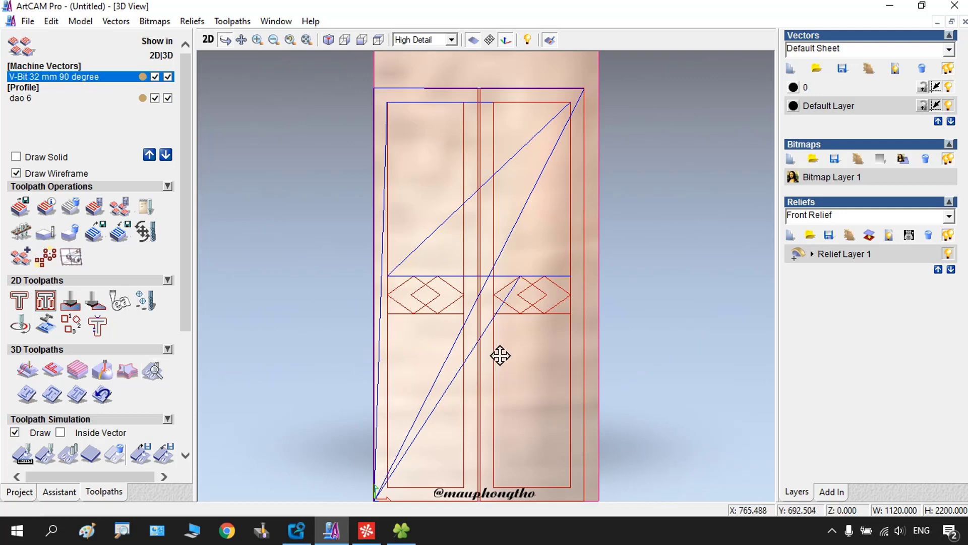
drag(500, 355, 541, 289)
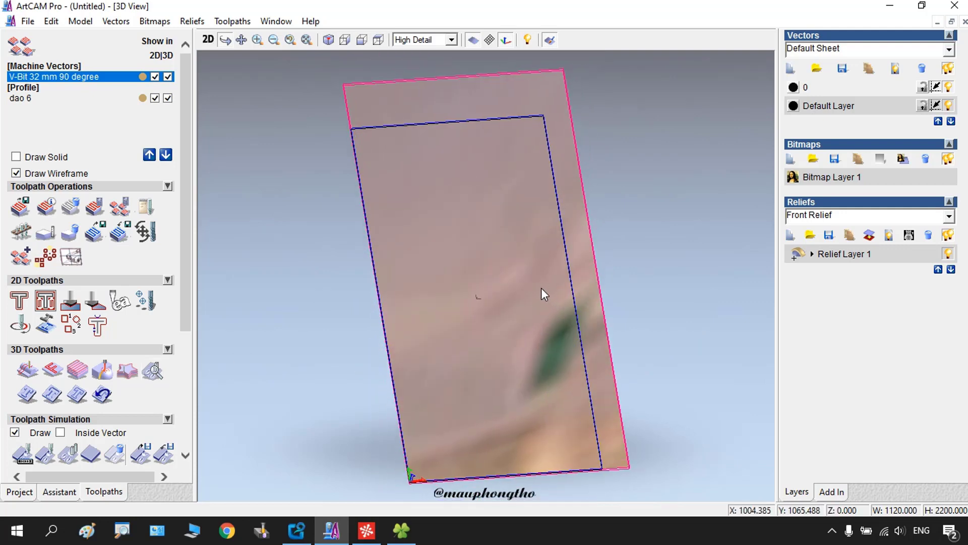
scroll(541, 289, down, 1)
scroll(523, 302, up, 2)
scroll(524, 301, down, 1)
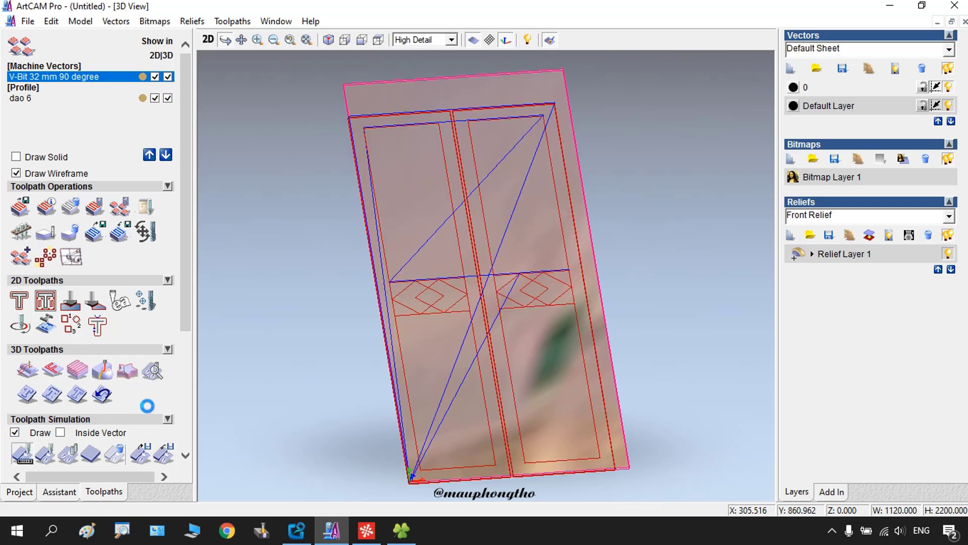
click(61, 277)
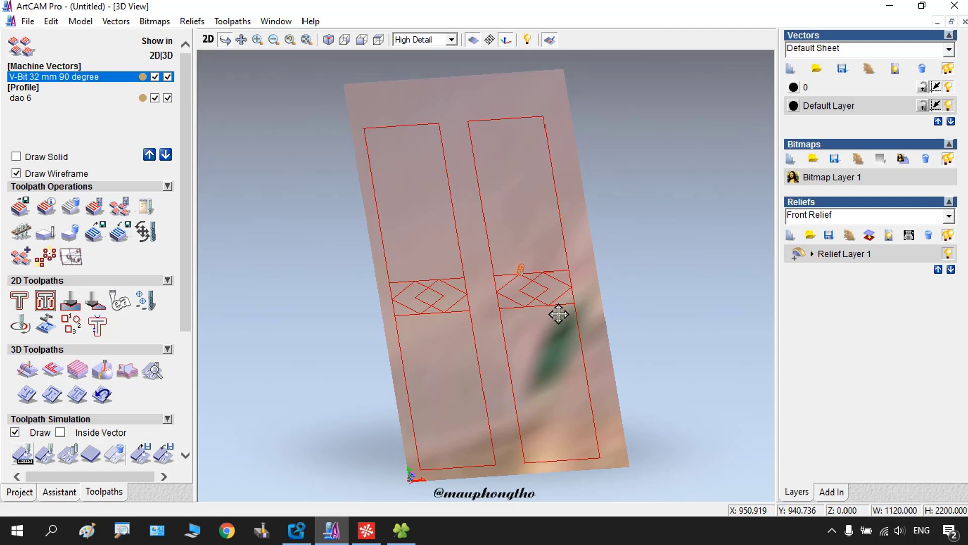
Step: Examine the simulated V-bit grooves up close around the diamond patterns and inner frames of both doors
scroll(441, 310, up, 3)
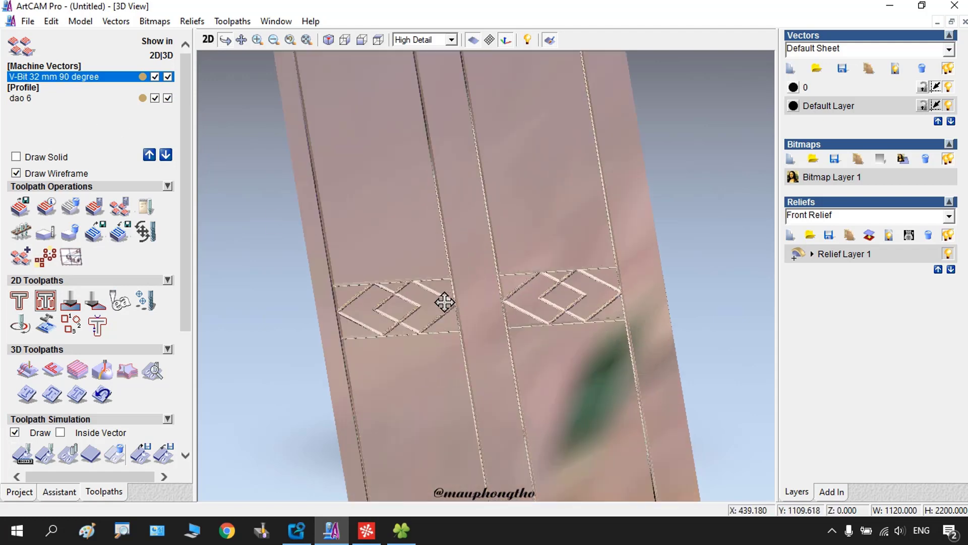
scroll(434, 323, up, 4)
drag(456, 319, 404, 332)
mouse_move(462, 341)
mouse_down()
mouse_move(506, 348)
mouse_move(499, 355)
mouse_up()
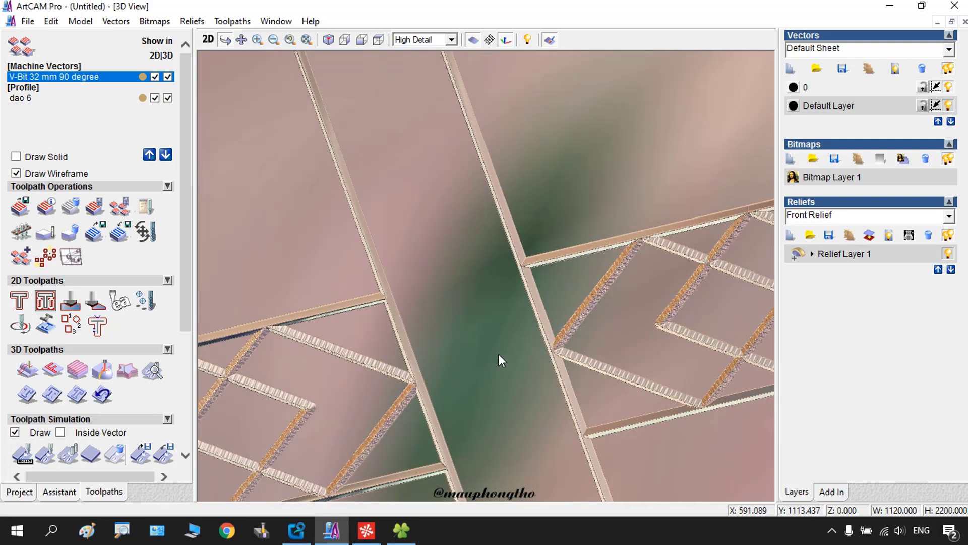
scroll(508, 283, down, 2)
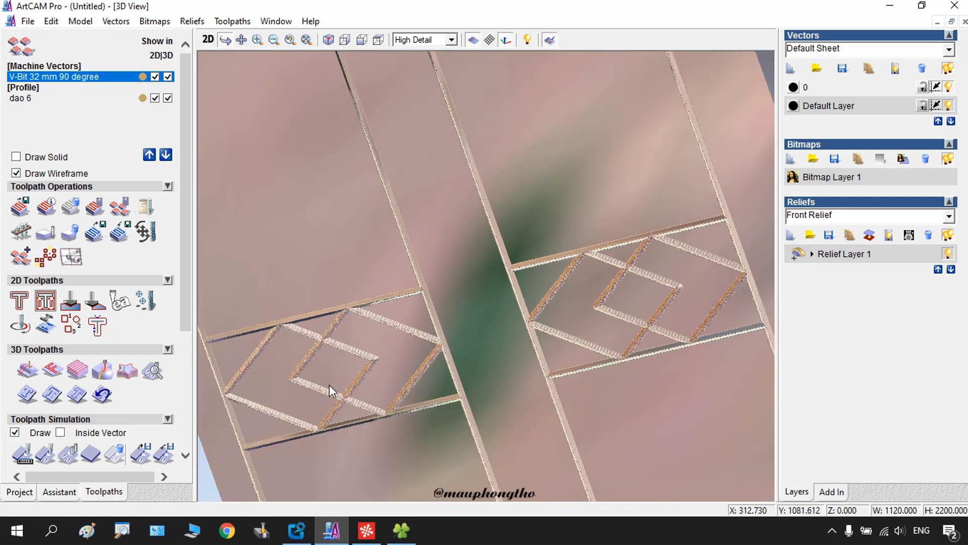
scroll(322, 384, up, 1)
scroll(321, 384, up, 1)
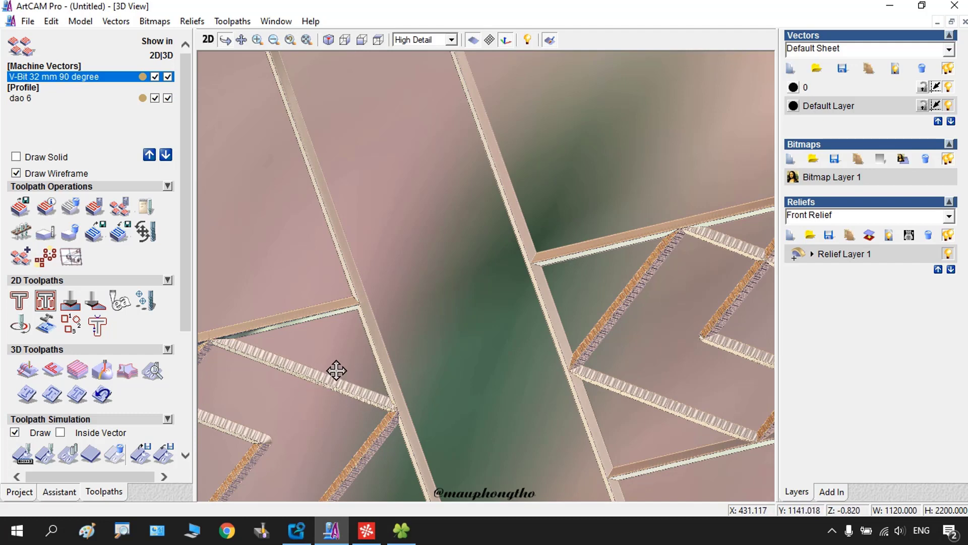
scroll(480, 278, down, 1)
scroll(481, 278, down, 3)
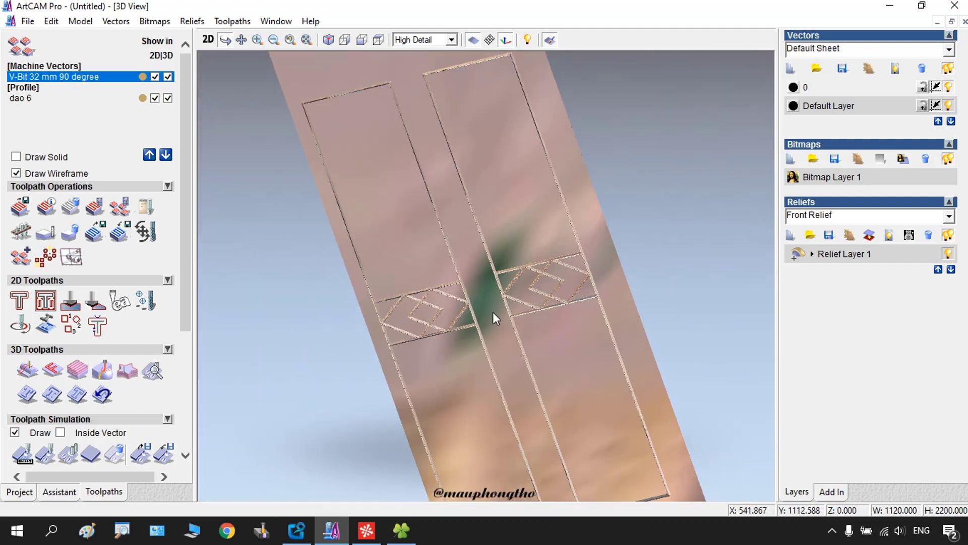
Step: Simulate the dao 6 profile toolpath over the grooved panel and check the cut door outlines
click(30, 98)
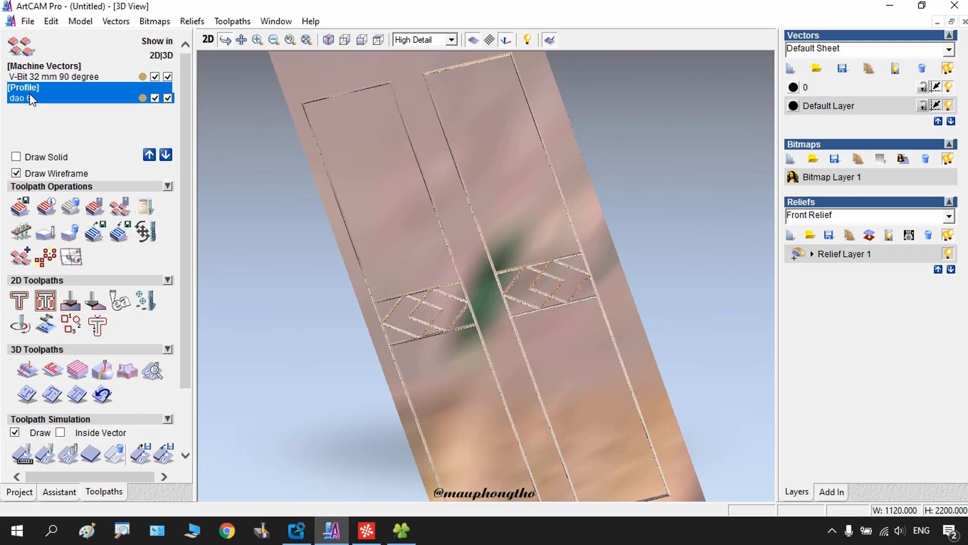
click(23, 455)
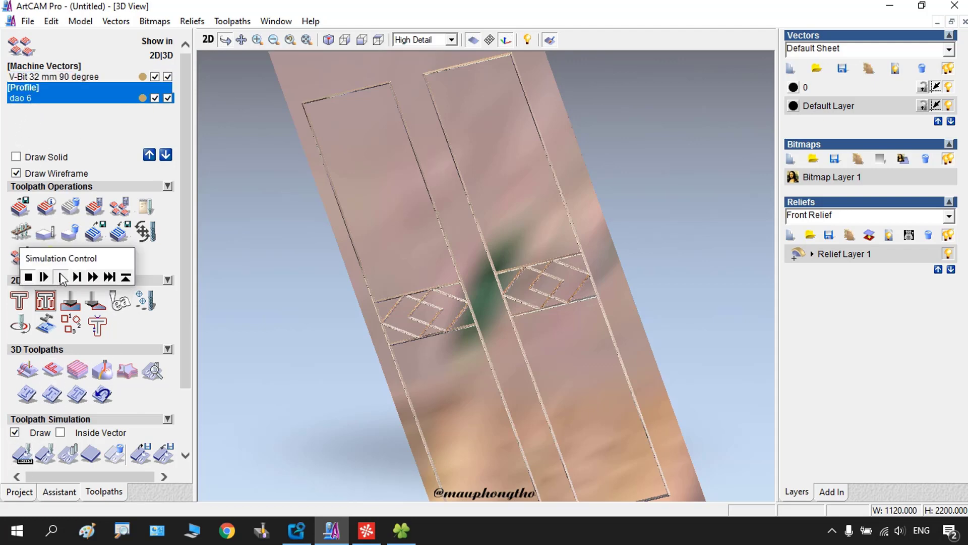
click(60, 276)
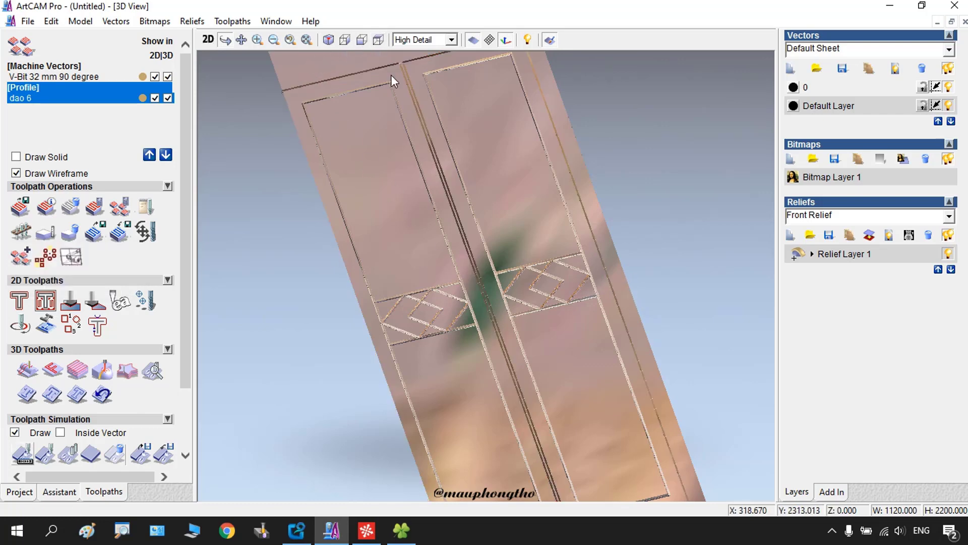
click(379, 40)
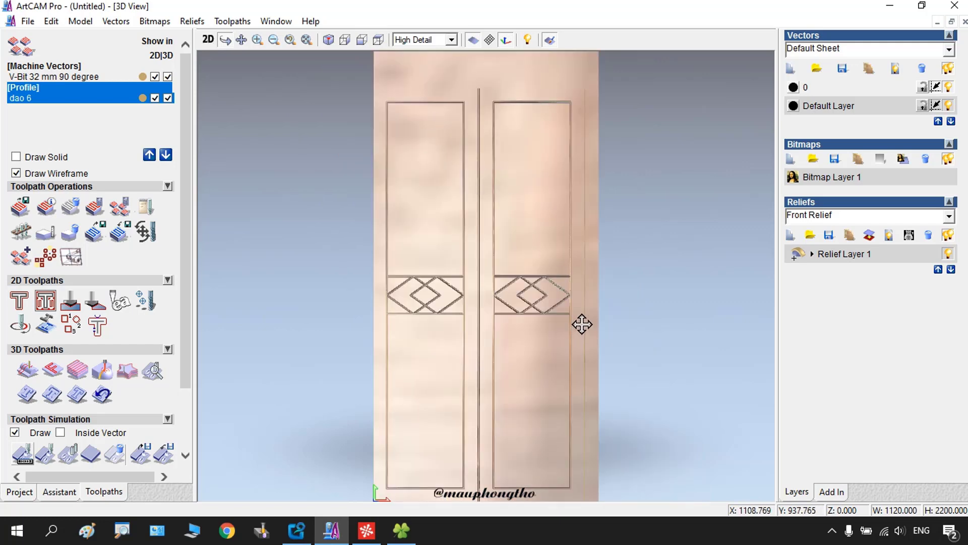
drag(614, 305, 624, 277)
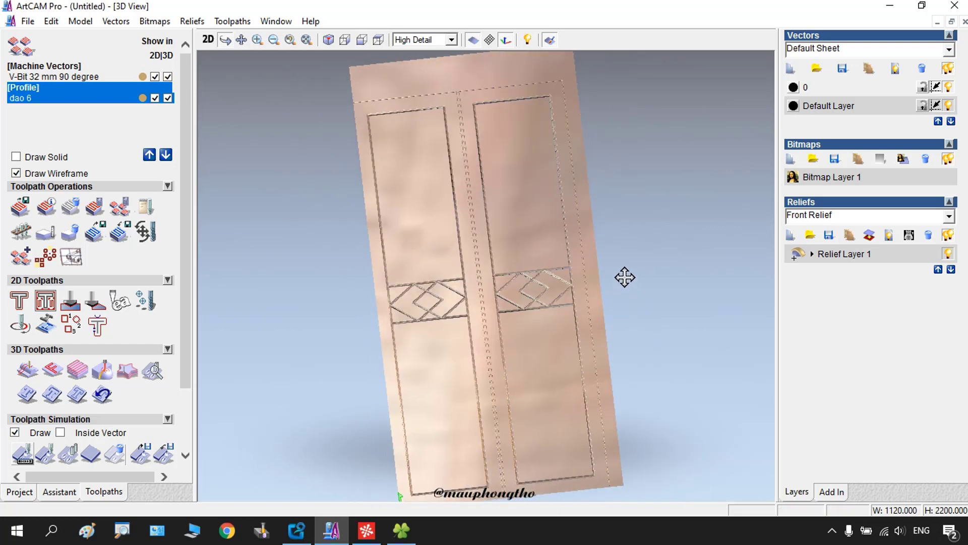
drag(559, 318, 553, 352)
scroll(553, 352, up, 2)
scroll(499, 338, down, 2)
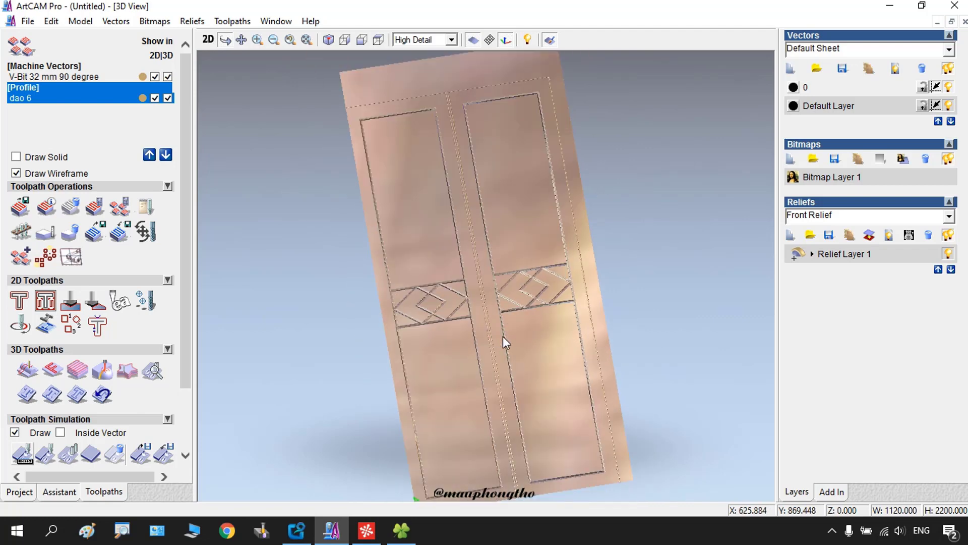